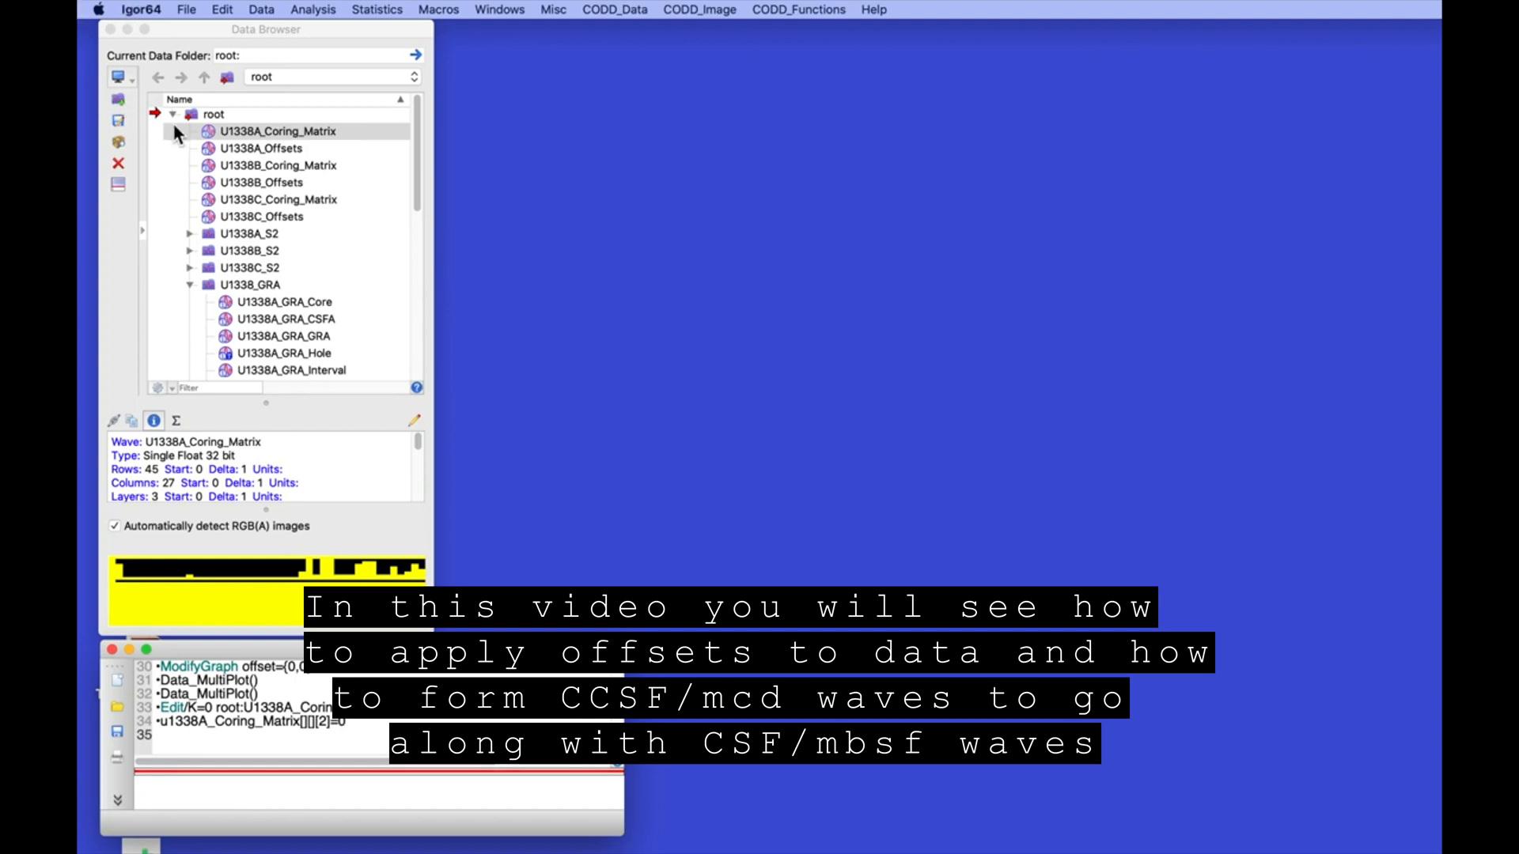
Open the U1338A_Coring_Matrix wave in a table and step through its layers to the third one
double_click(211, 136)
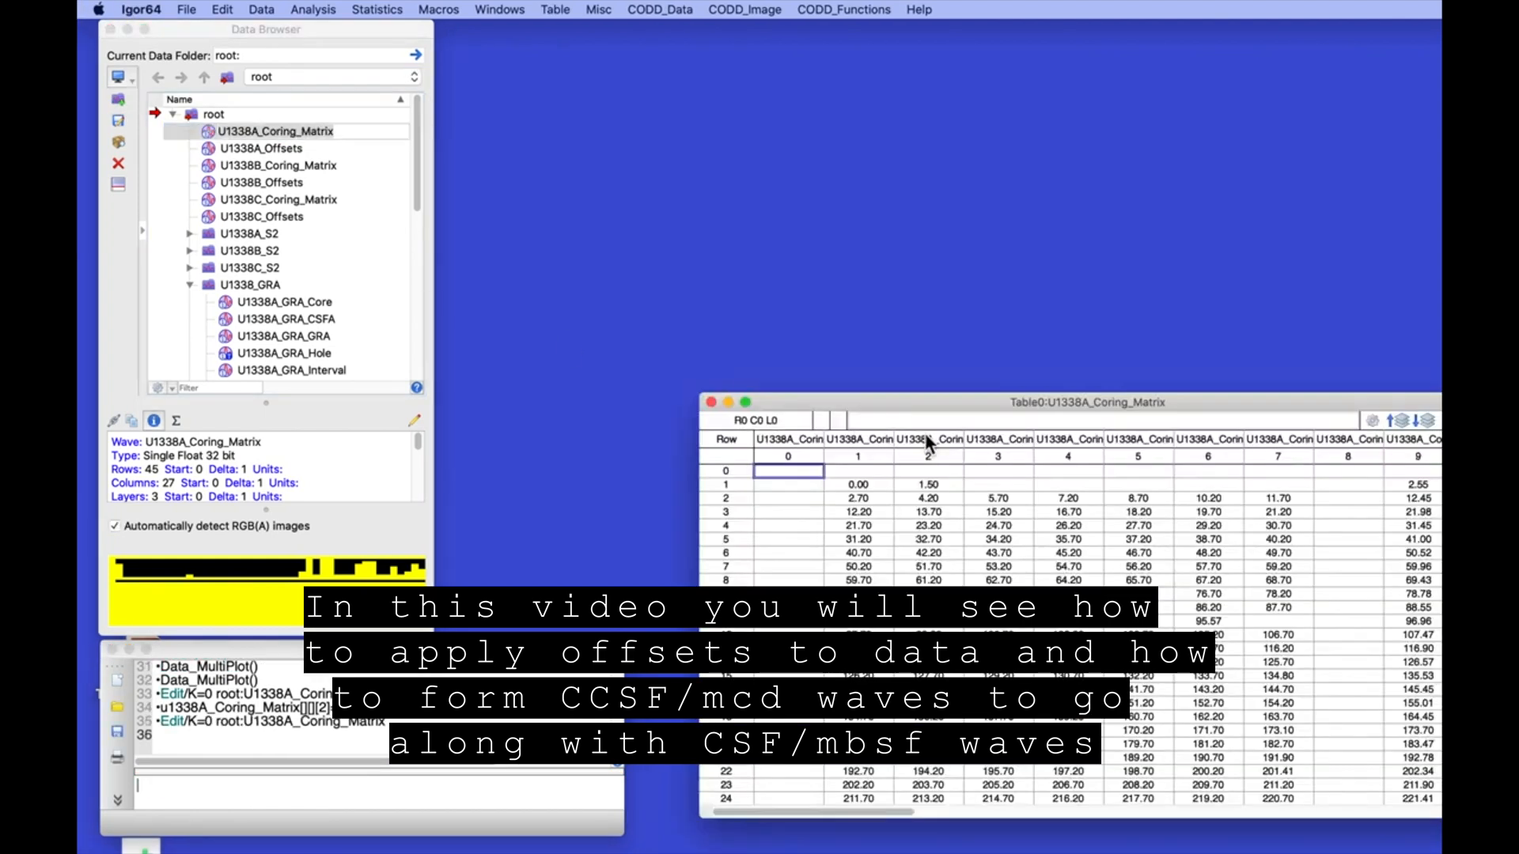
left_click_drag(960, 399, 794, 150)
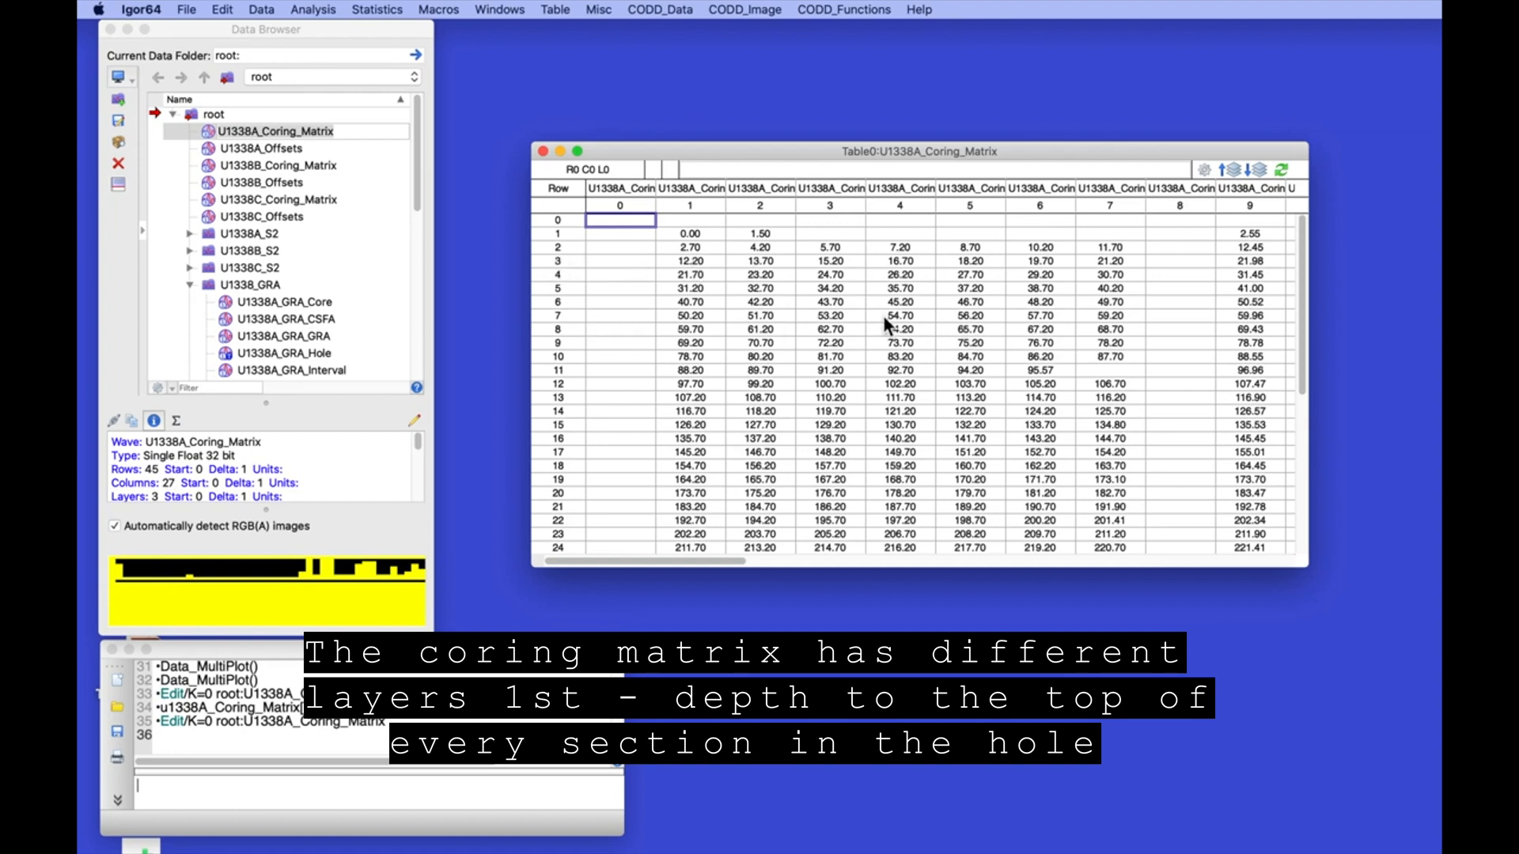
left_click(1260, 168)
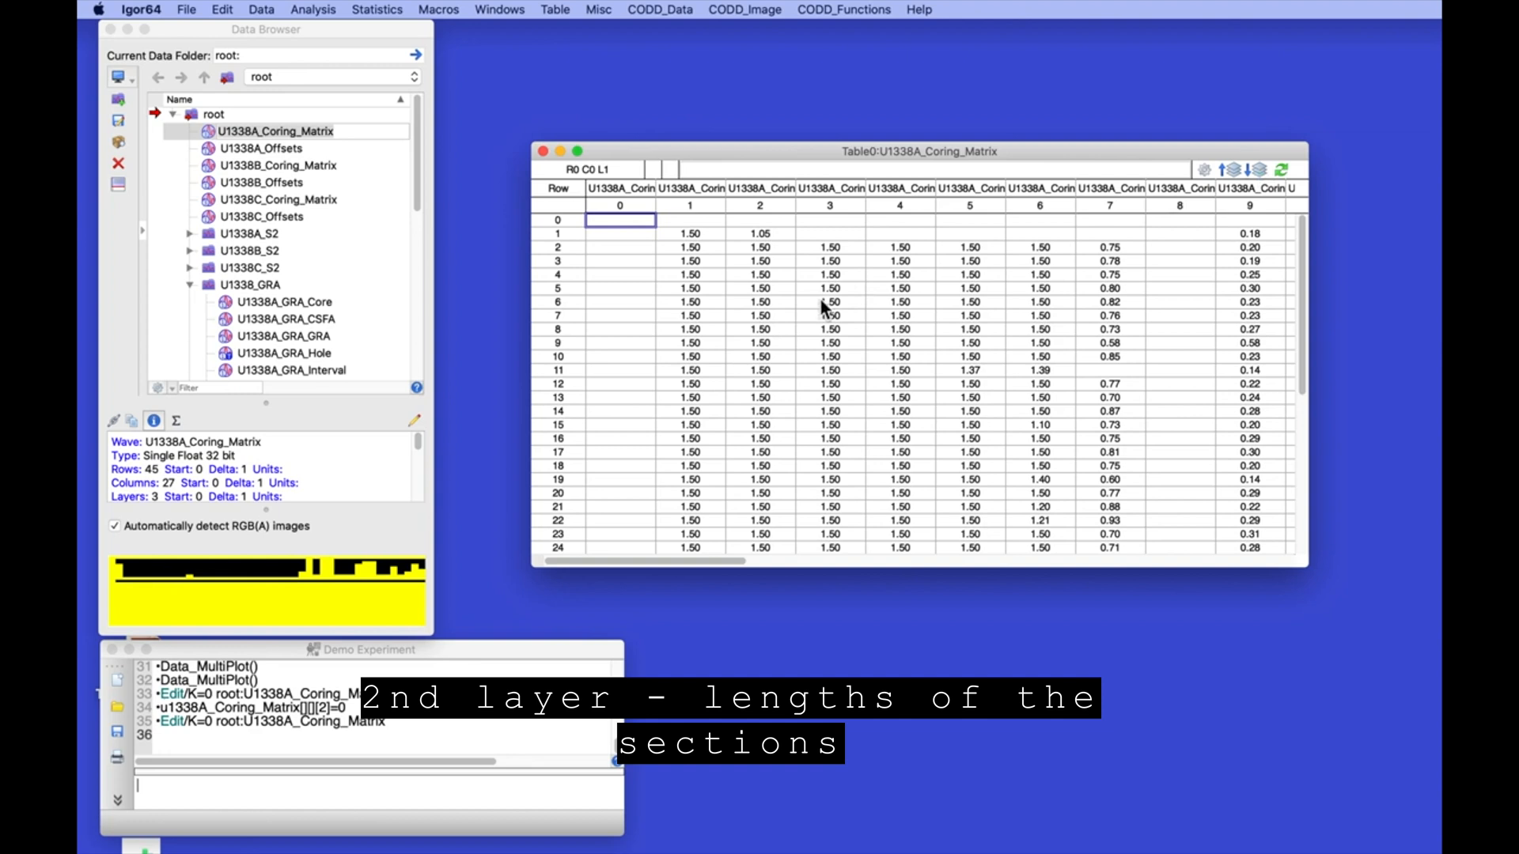
left_click(1259, 170)
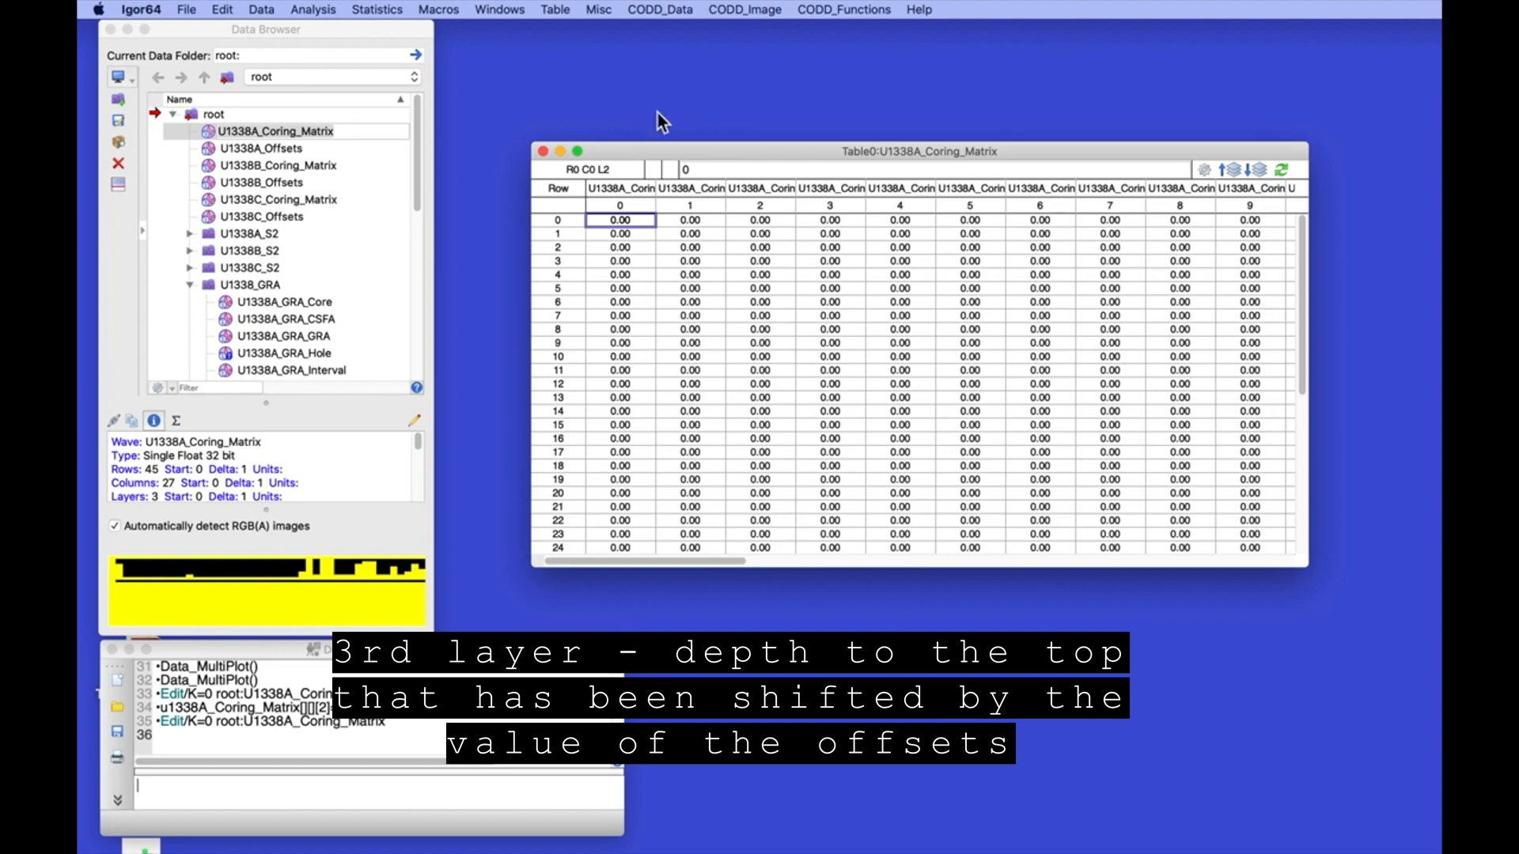
left_click_drag(695, 149, 619, 49)
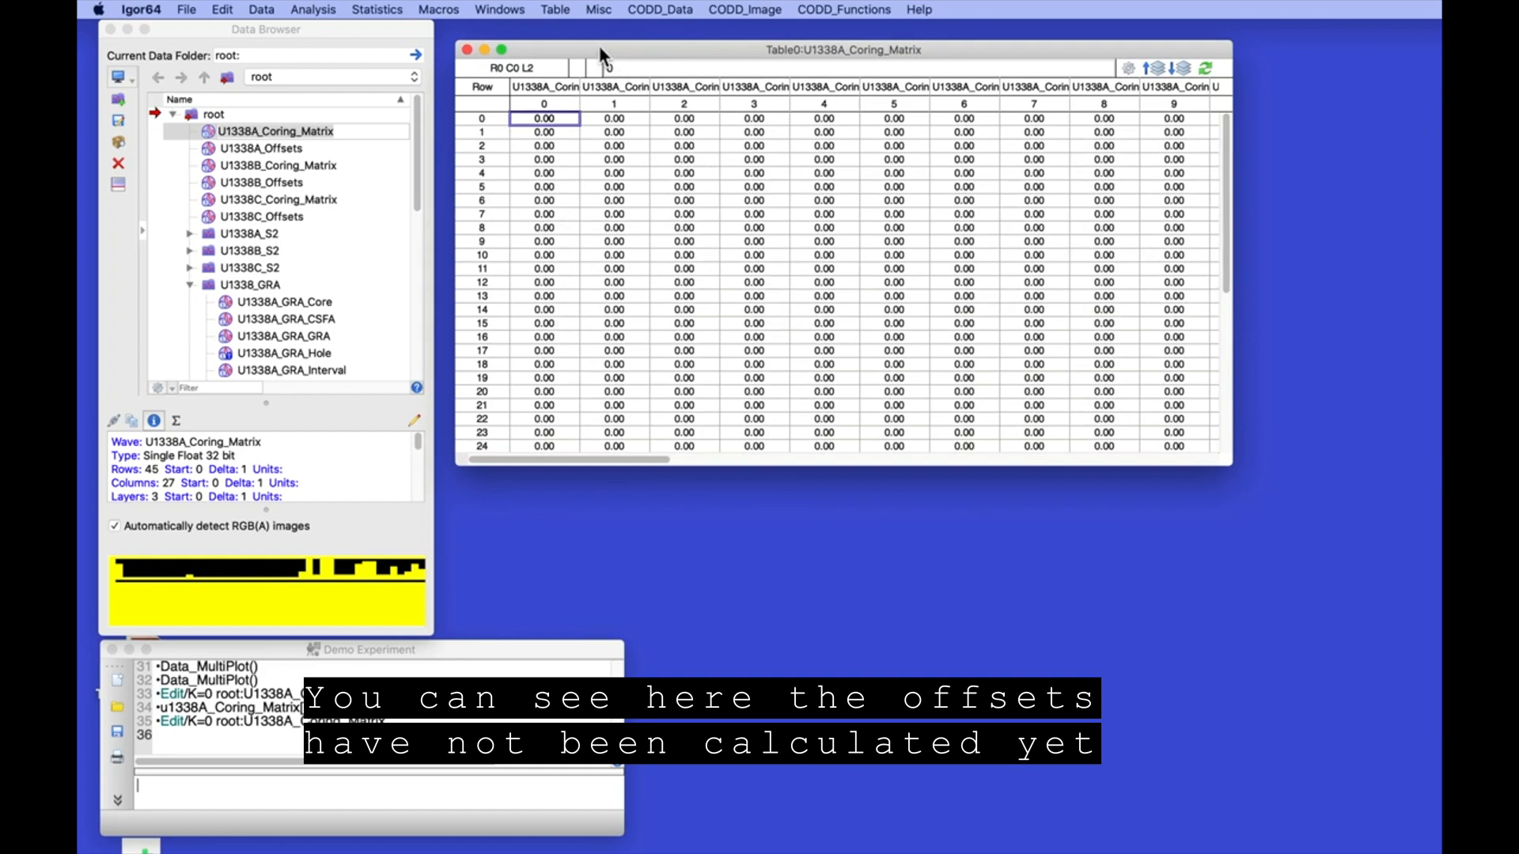
Open the U1338A_Offsets wave in its own table, narrow it, and place it beside the coring matrix
left_click(211, 152)
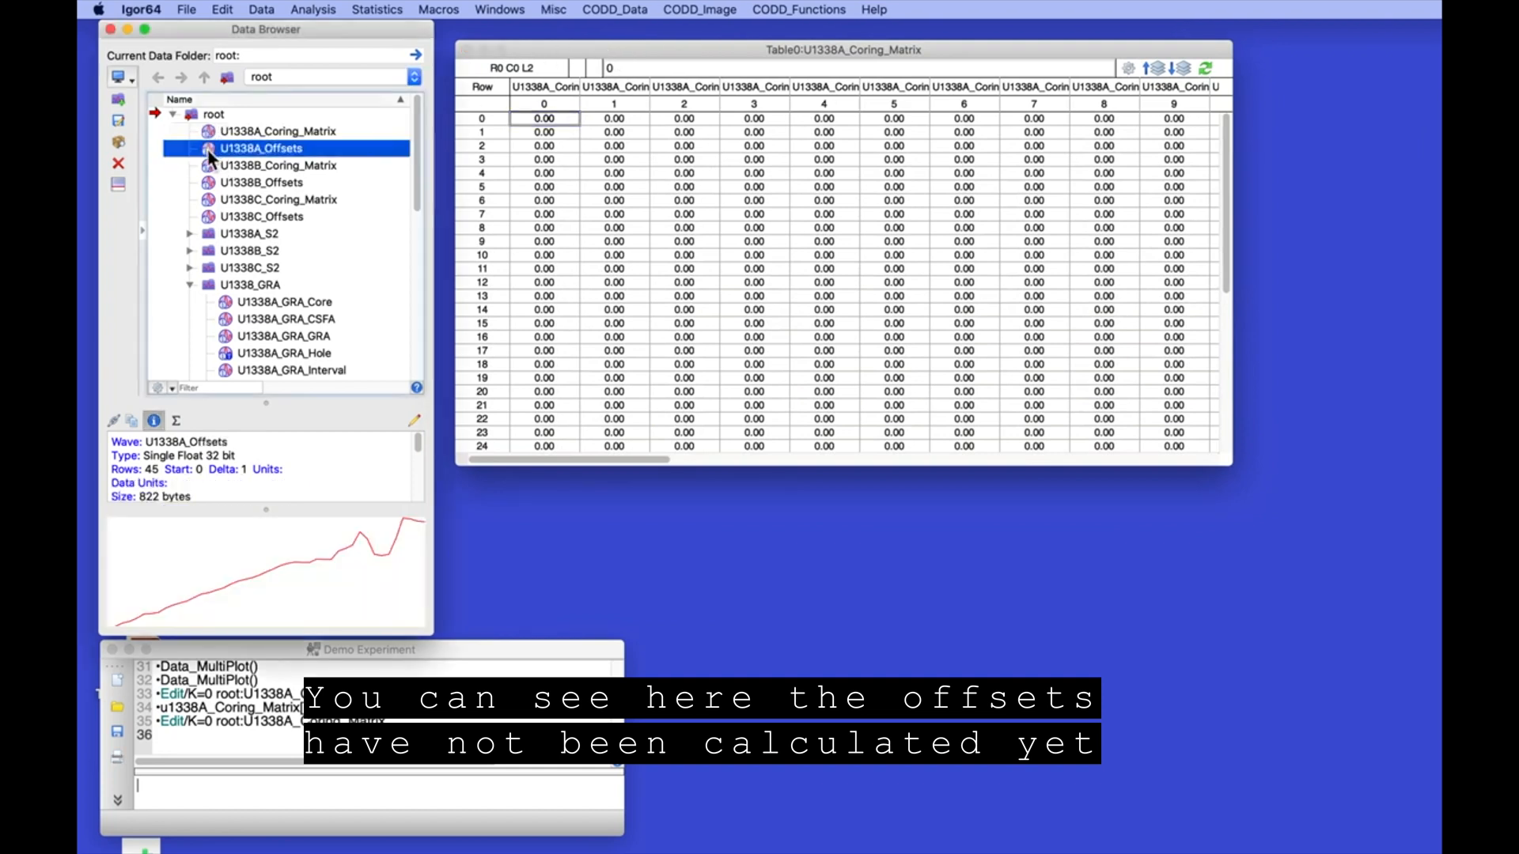
right_click(209, 153)
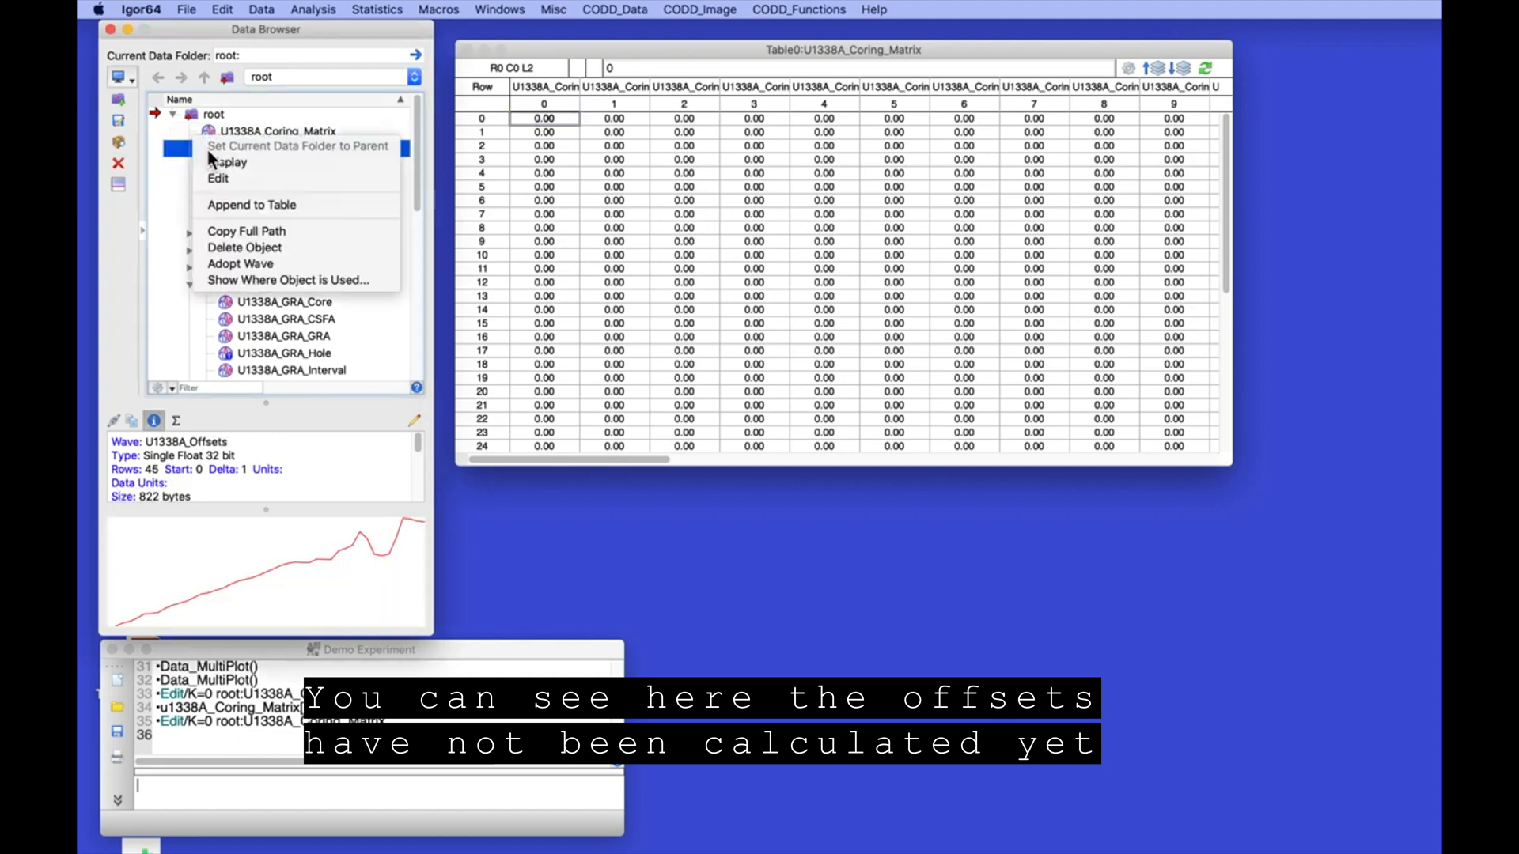
left_click(212, 174)
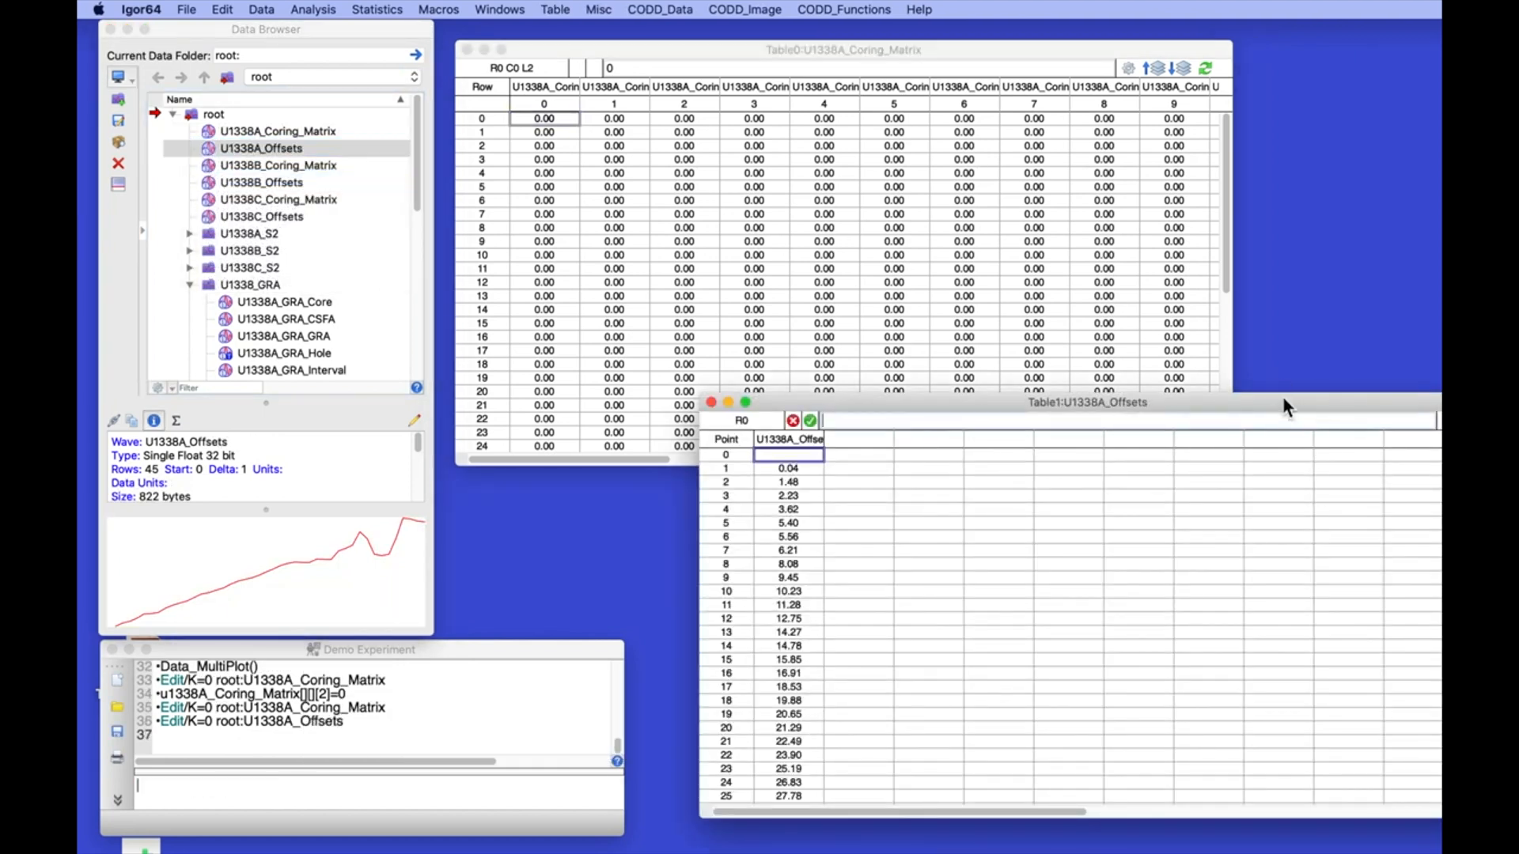
left_click_drag(1281, 400, 1193, 321)
left_click_drag(1387, 571, 852, 576)
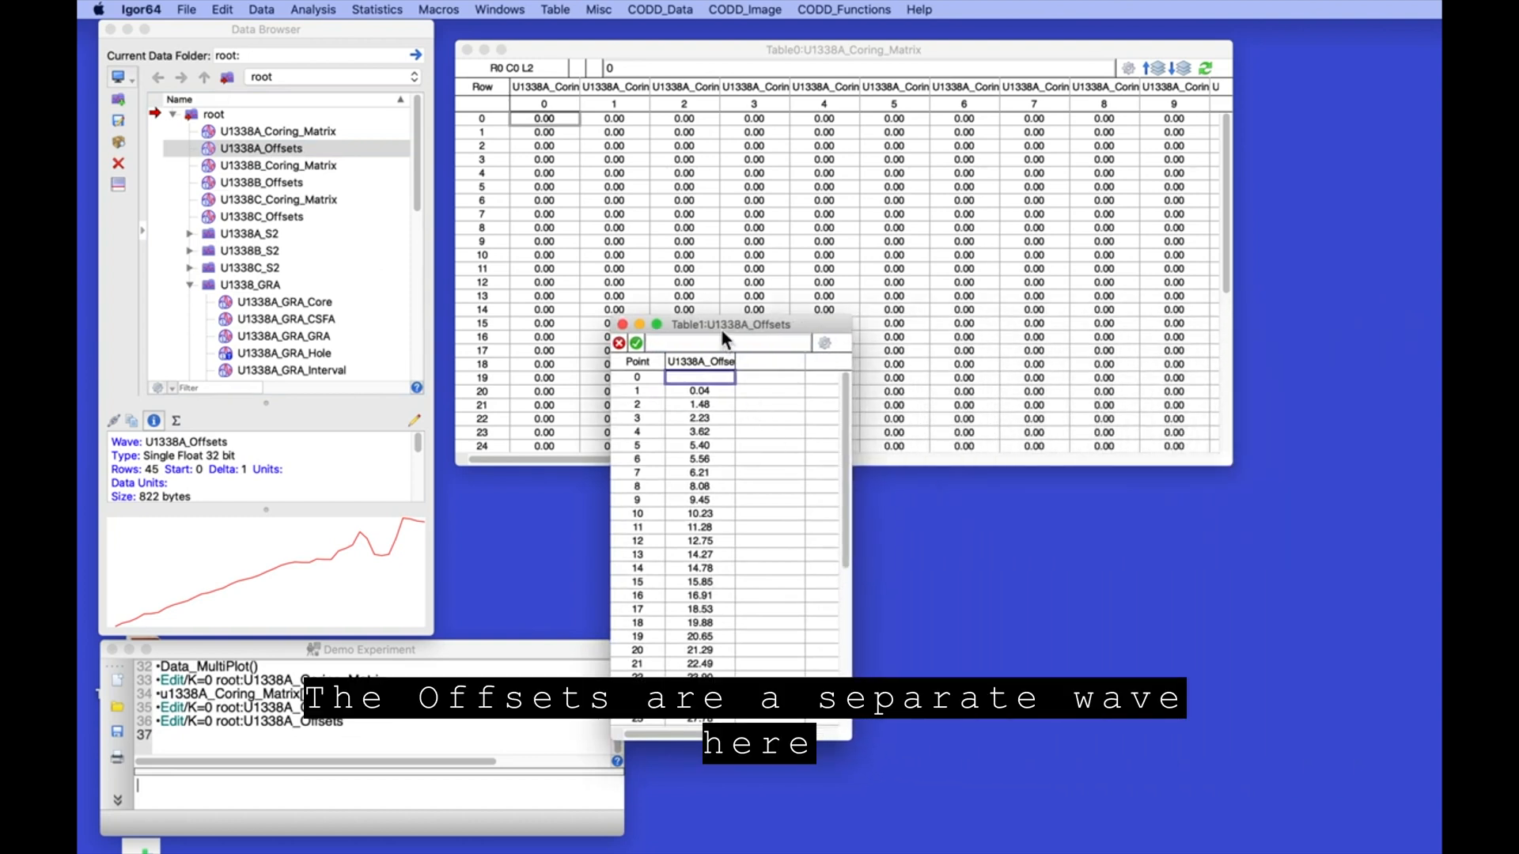
left_click_drag(720, 322, 1128, 374)
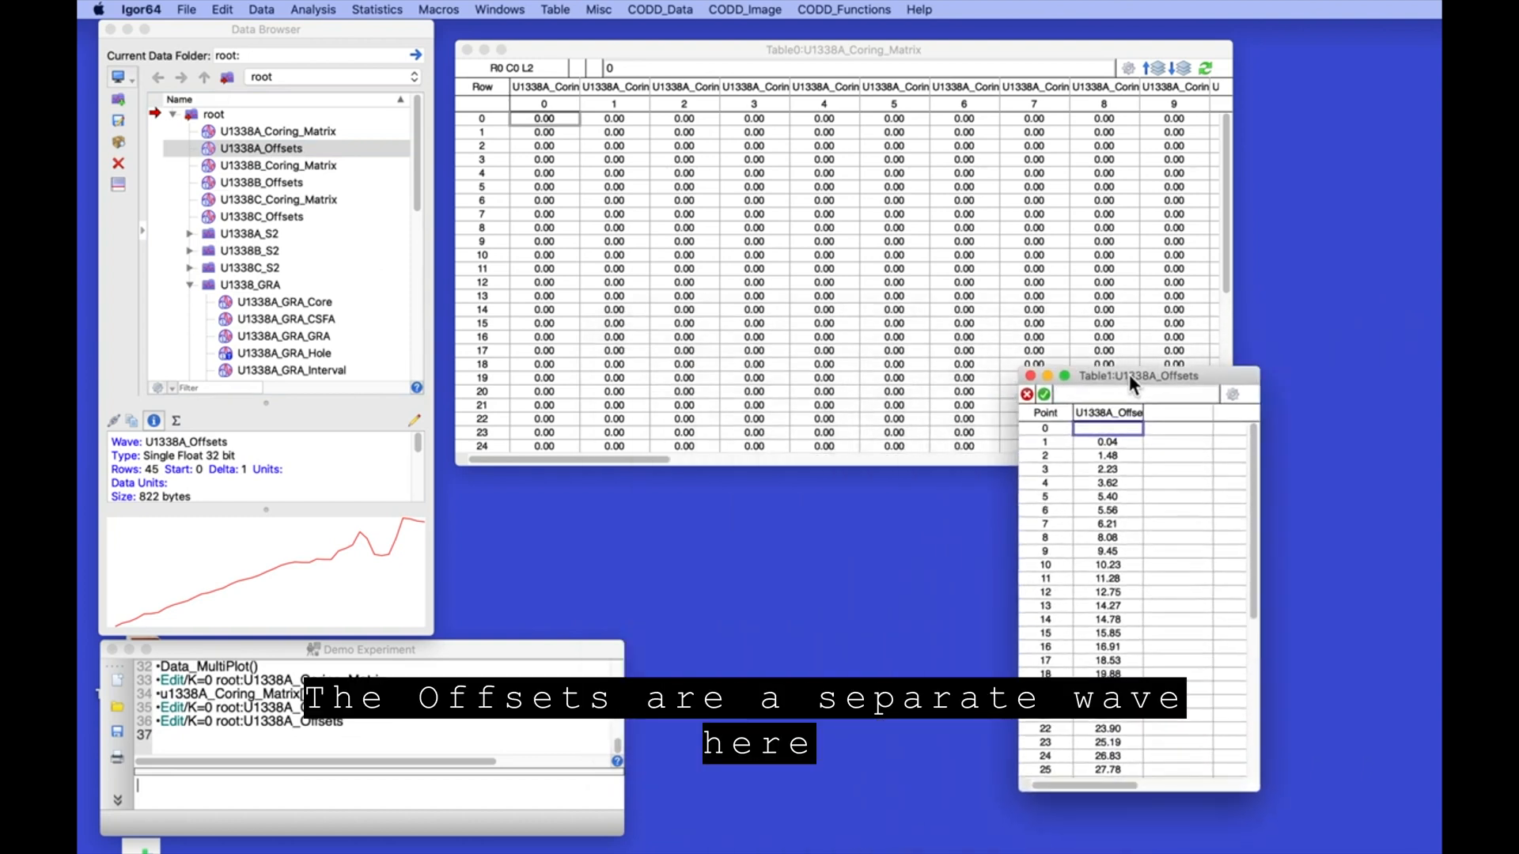
Run Add_Offsets_2_Matrix for hole U1338A
left_click(358, 800)
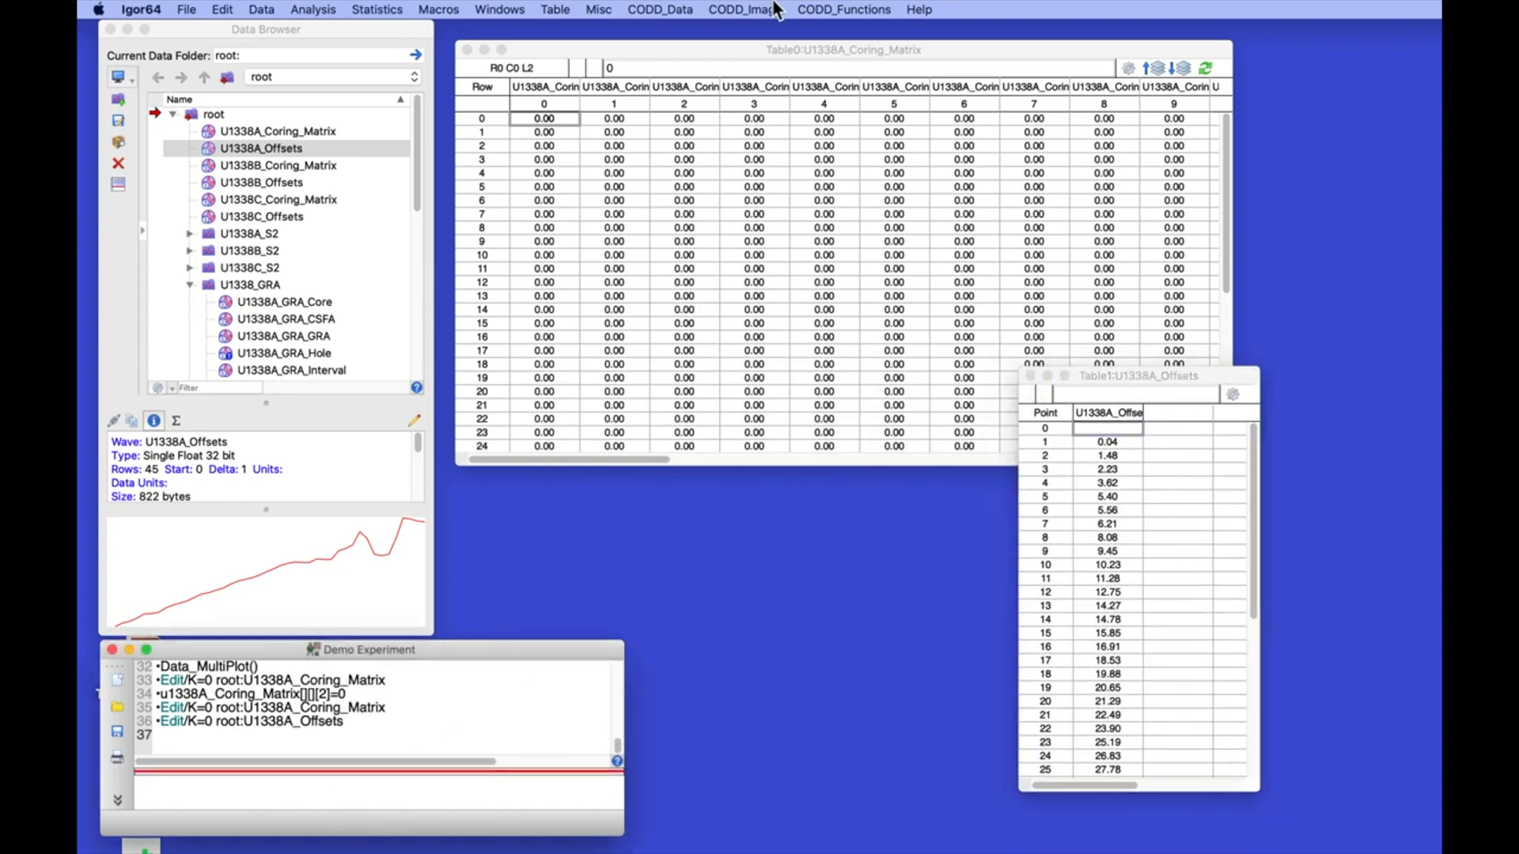
left_click(669, 9)
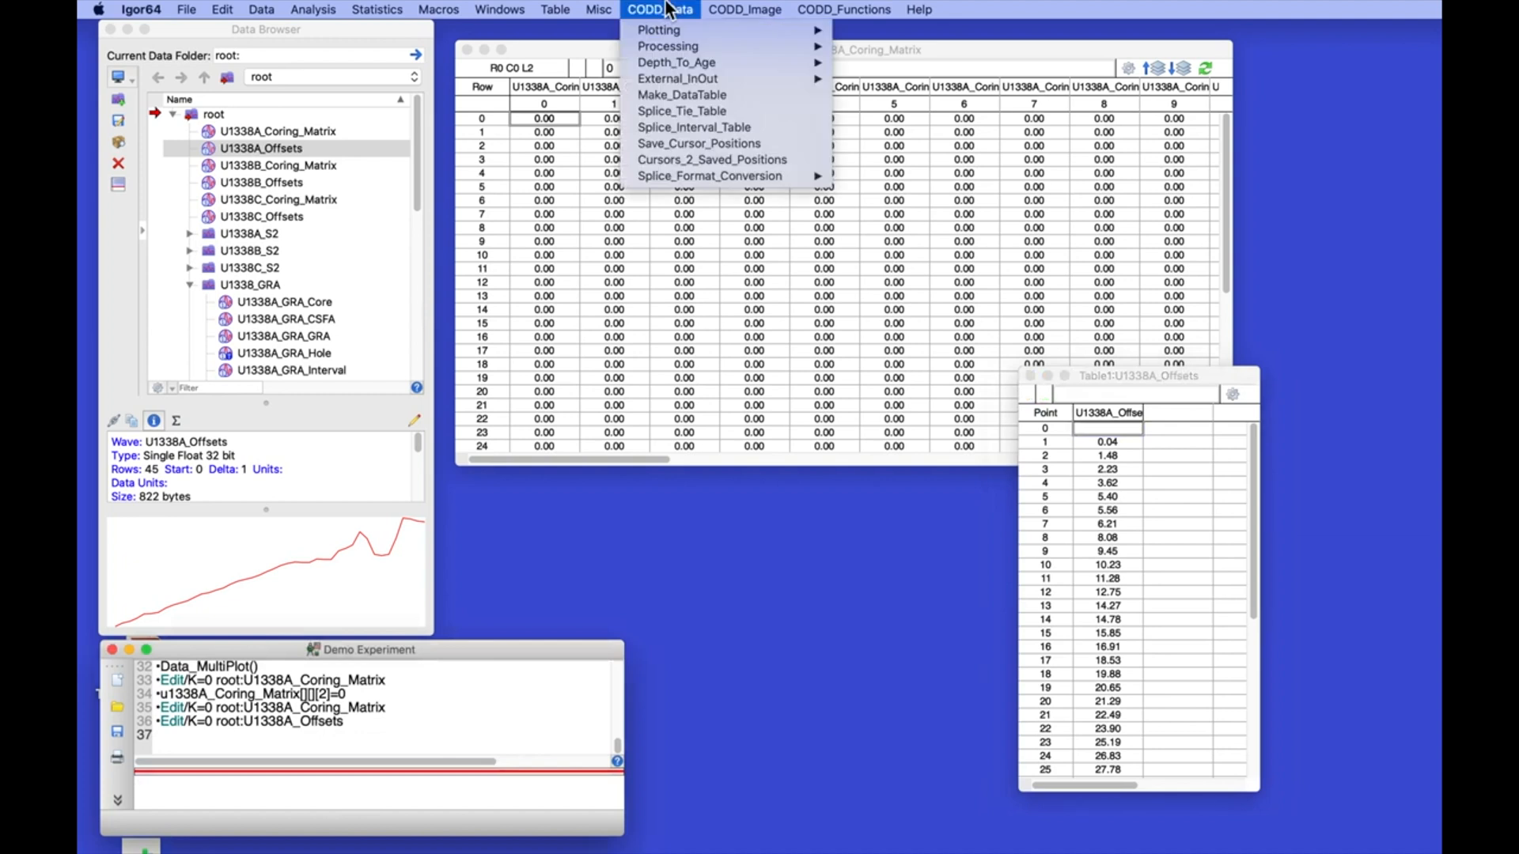
mouse_move(664, 49)
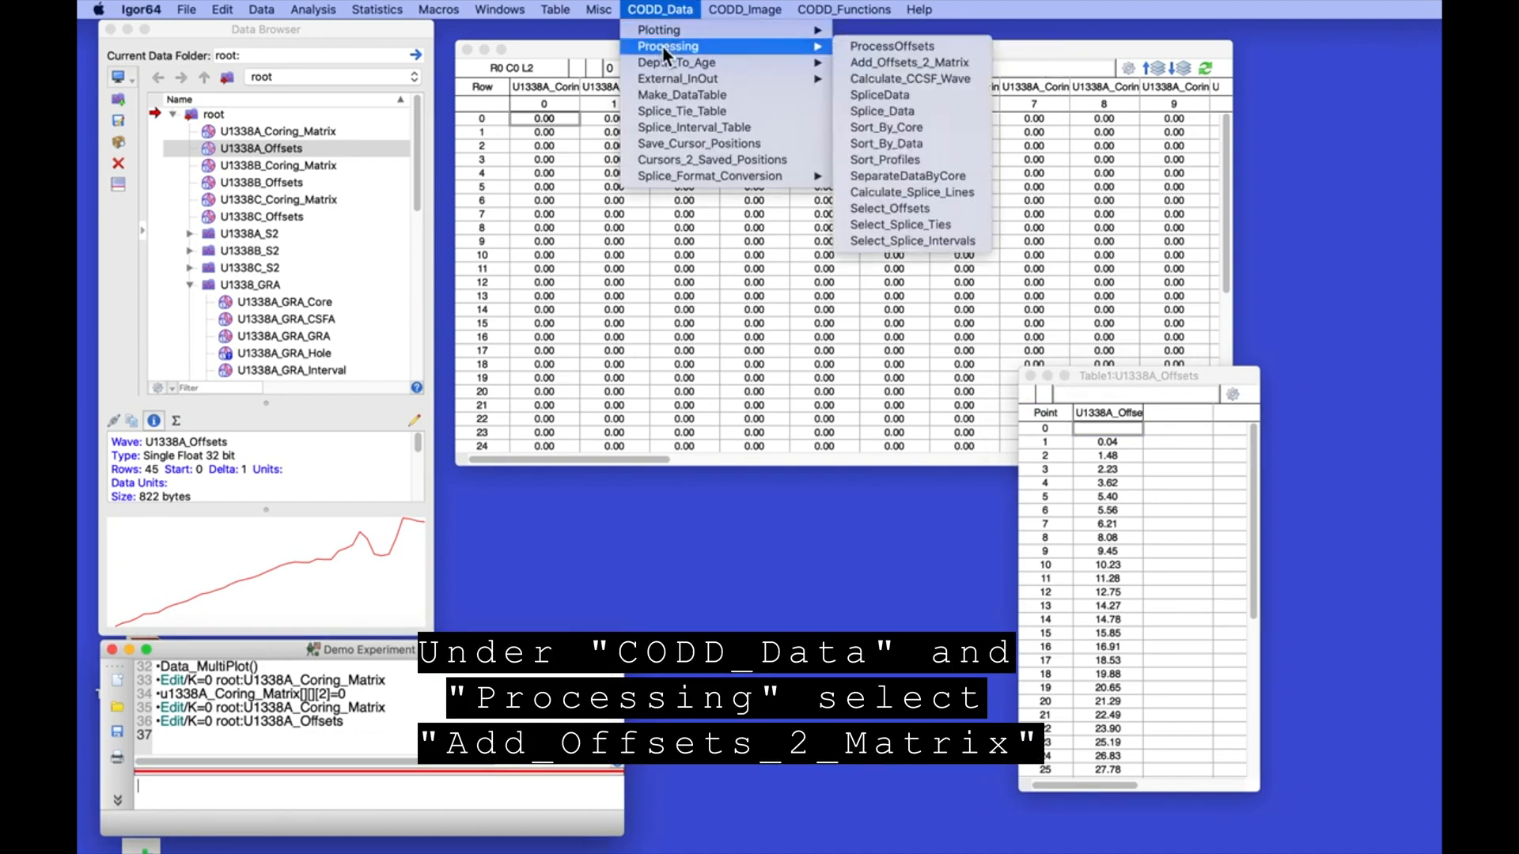
left_click(921, 64)
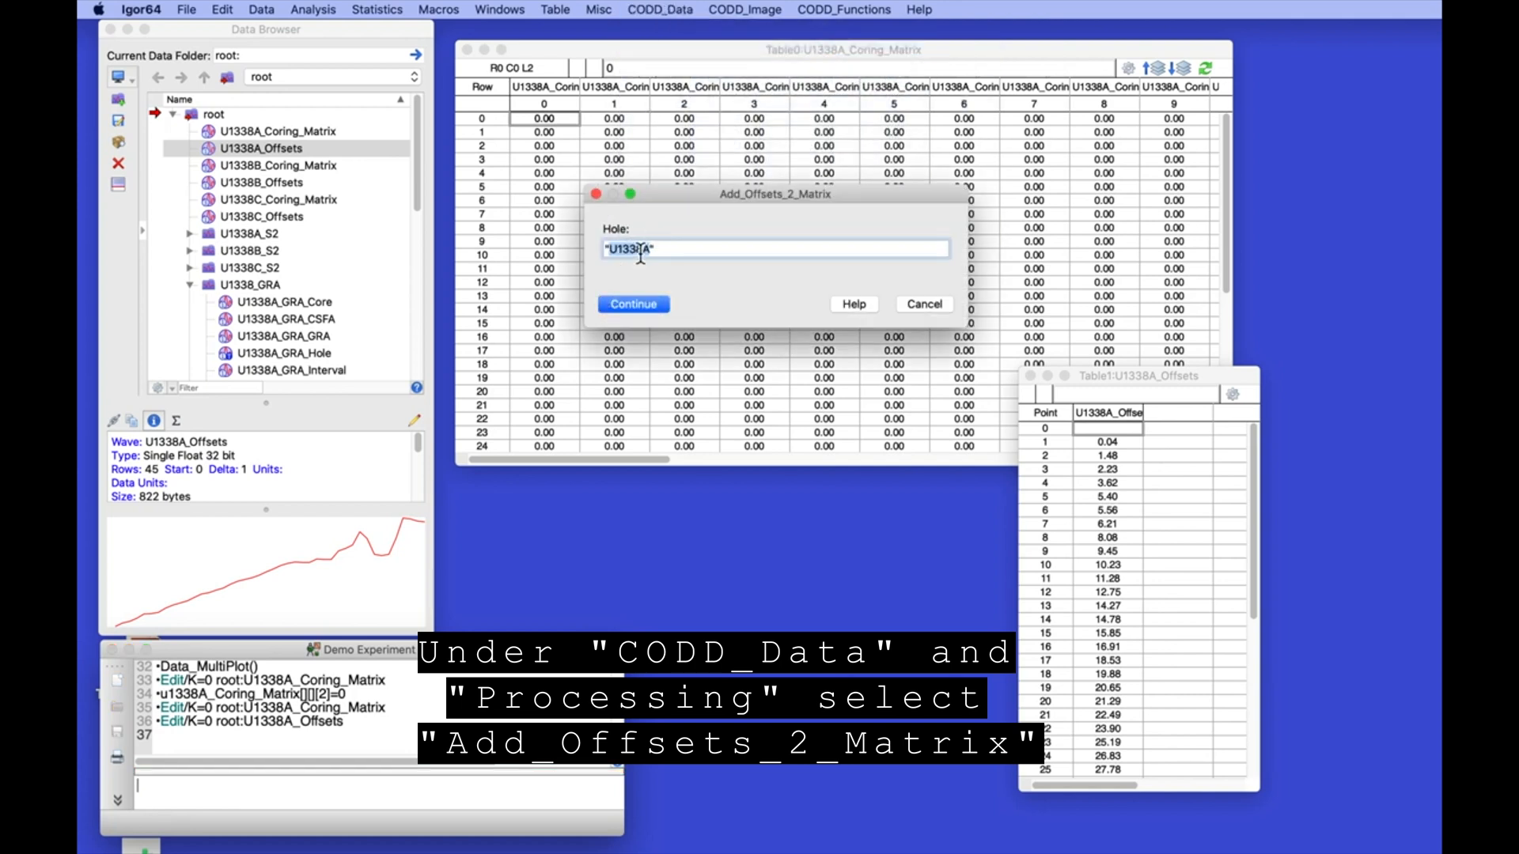
left_click(634, 306)
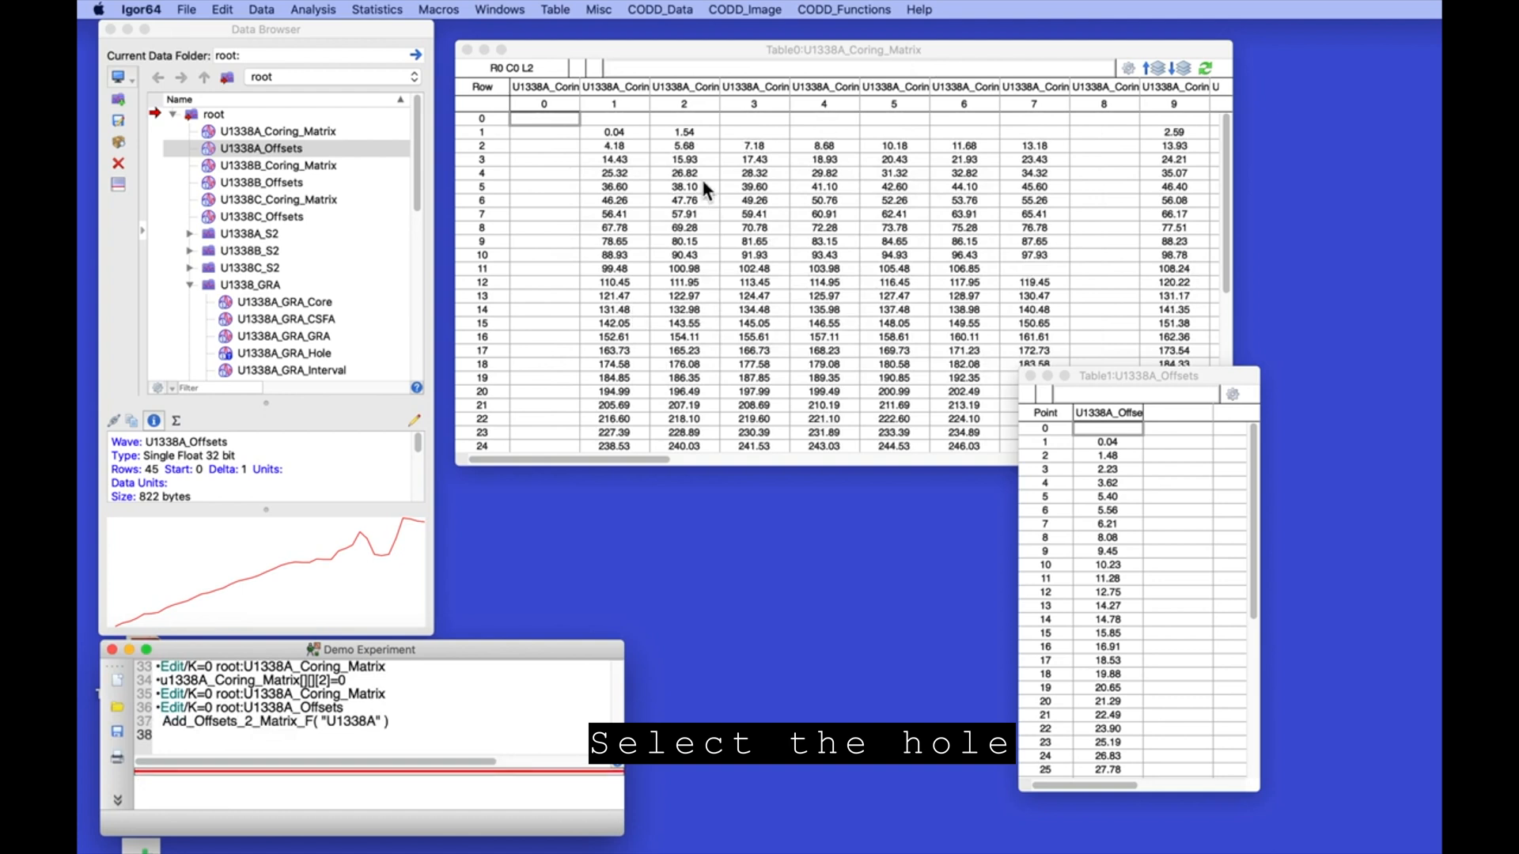
Compare the first and third layers of the U1338A coring matrix with the values in the offsets table
left_click(632, 136)
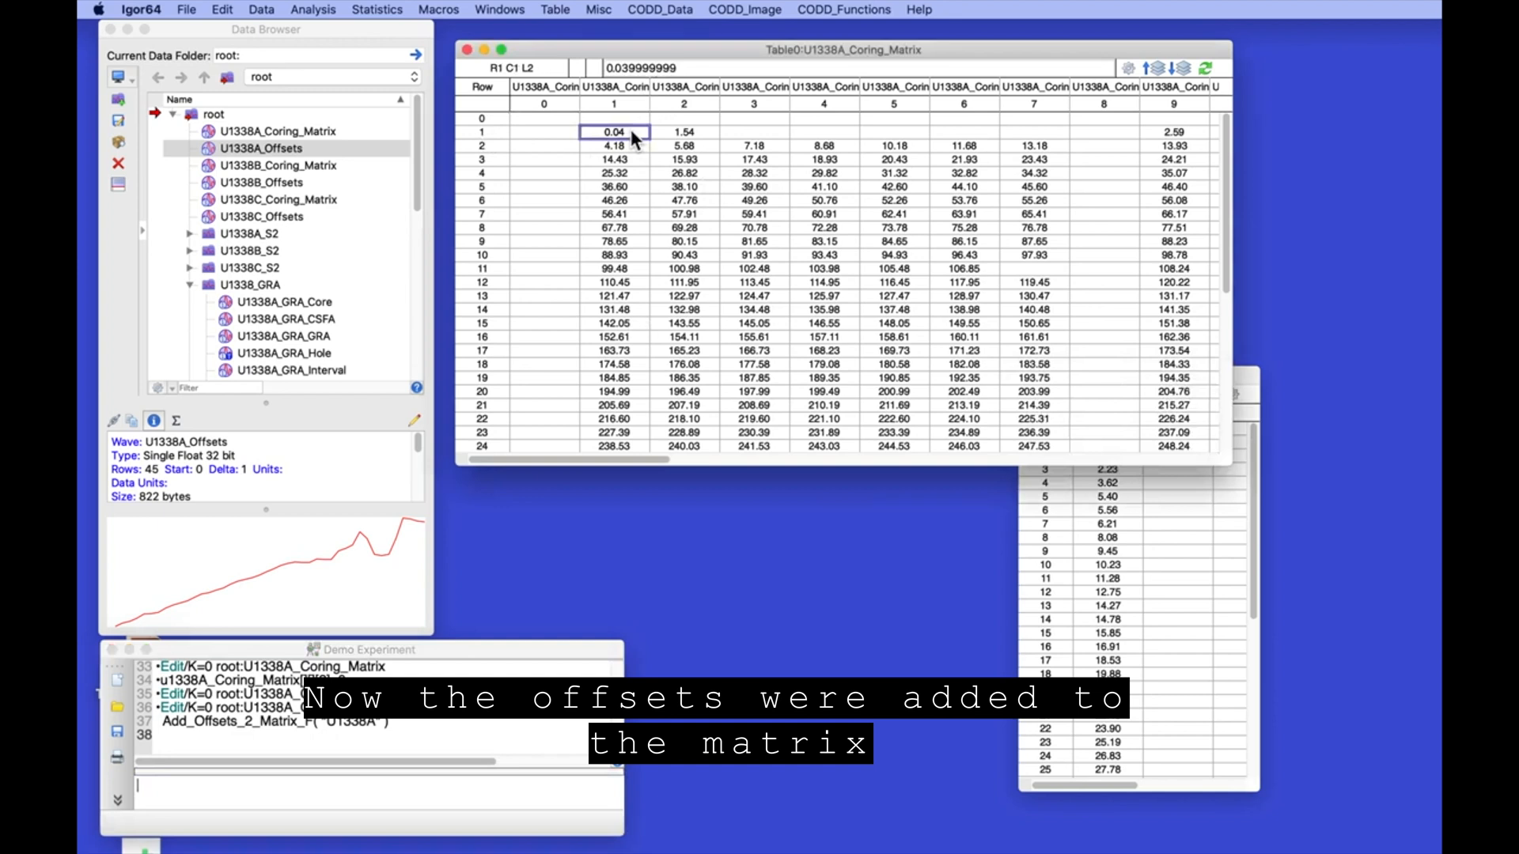
left_click(1133, 510)
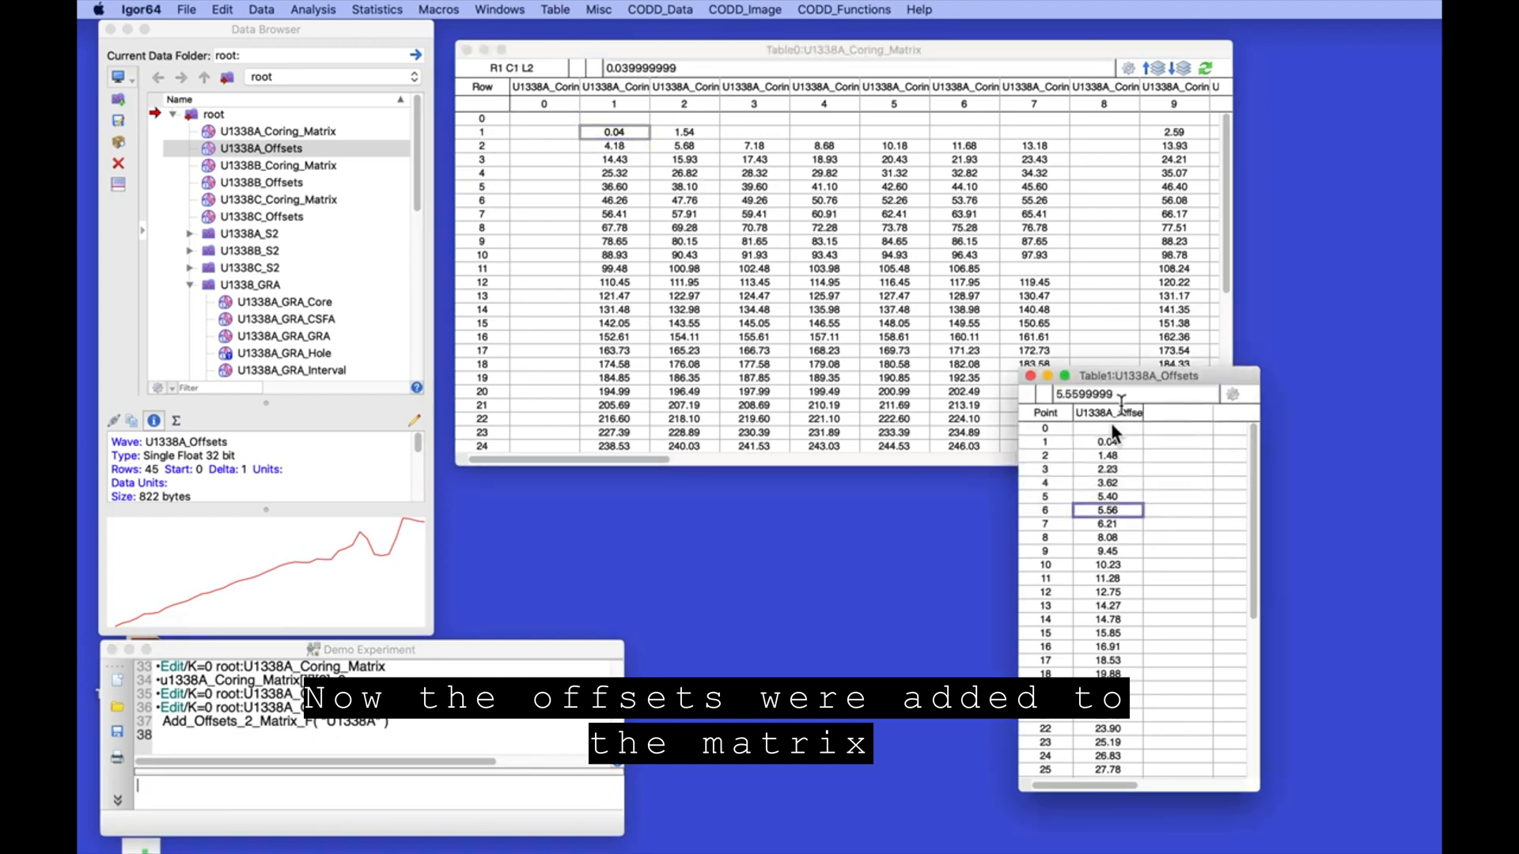
left_click(1148, 65)
left_click(1148, 65)
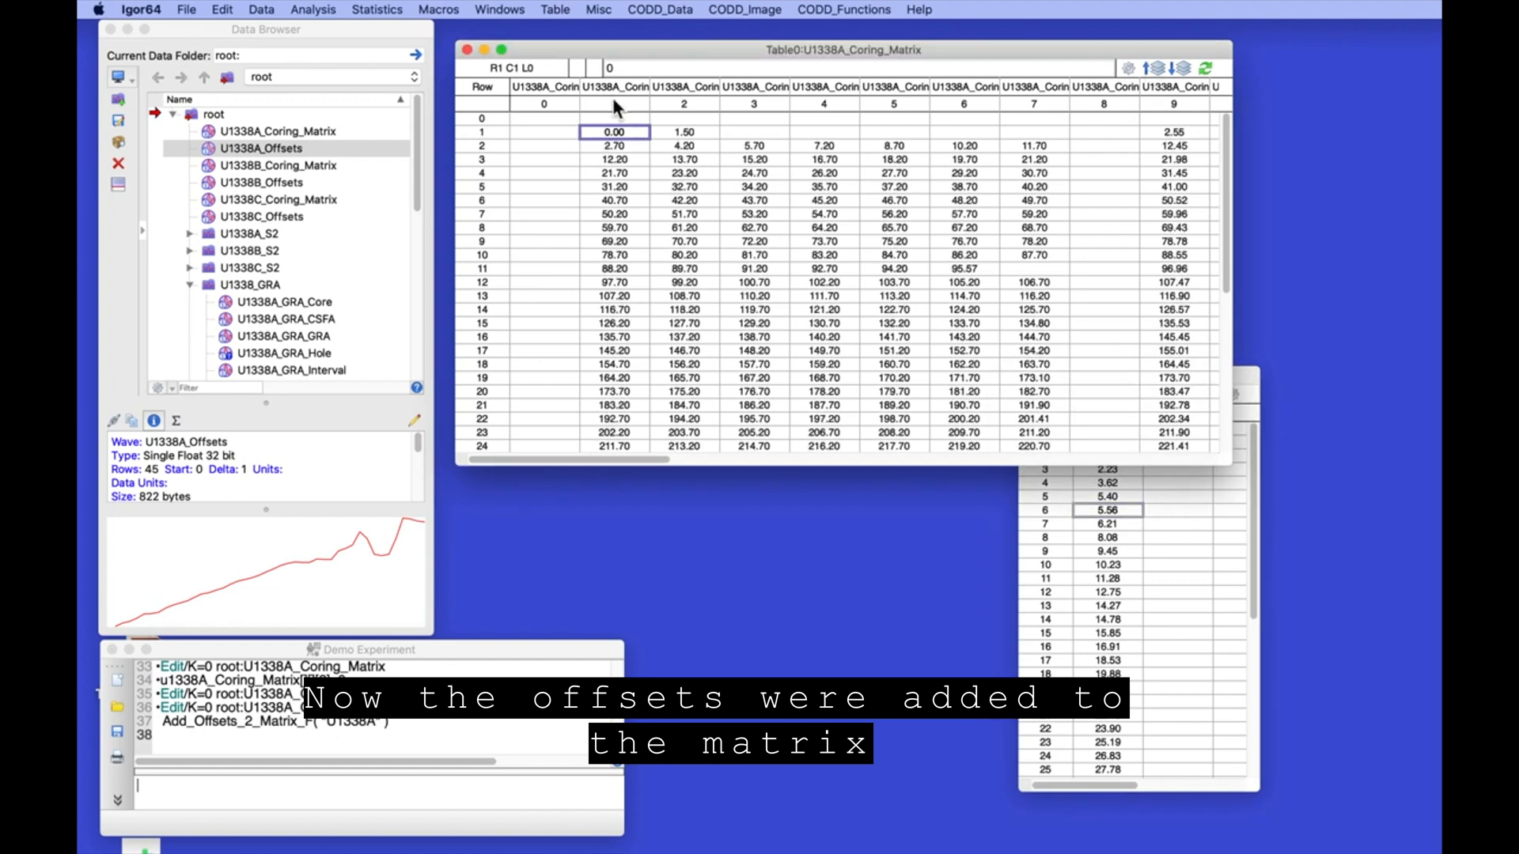
scroll(611, 132, "right", 1)
left_click(541, 146)
left_click(1161, 592)
left_click(1178, 428)
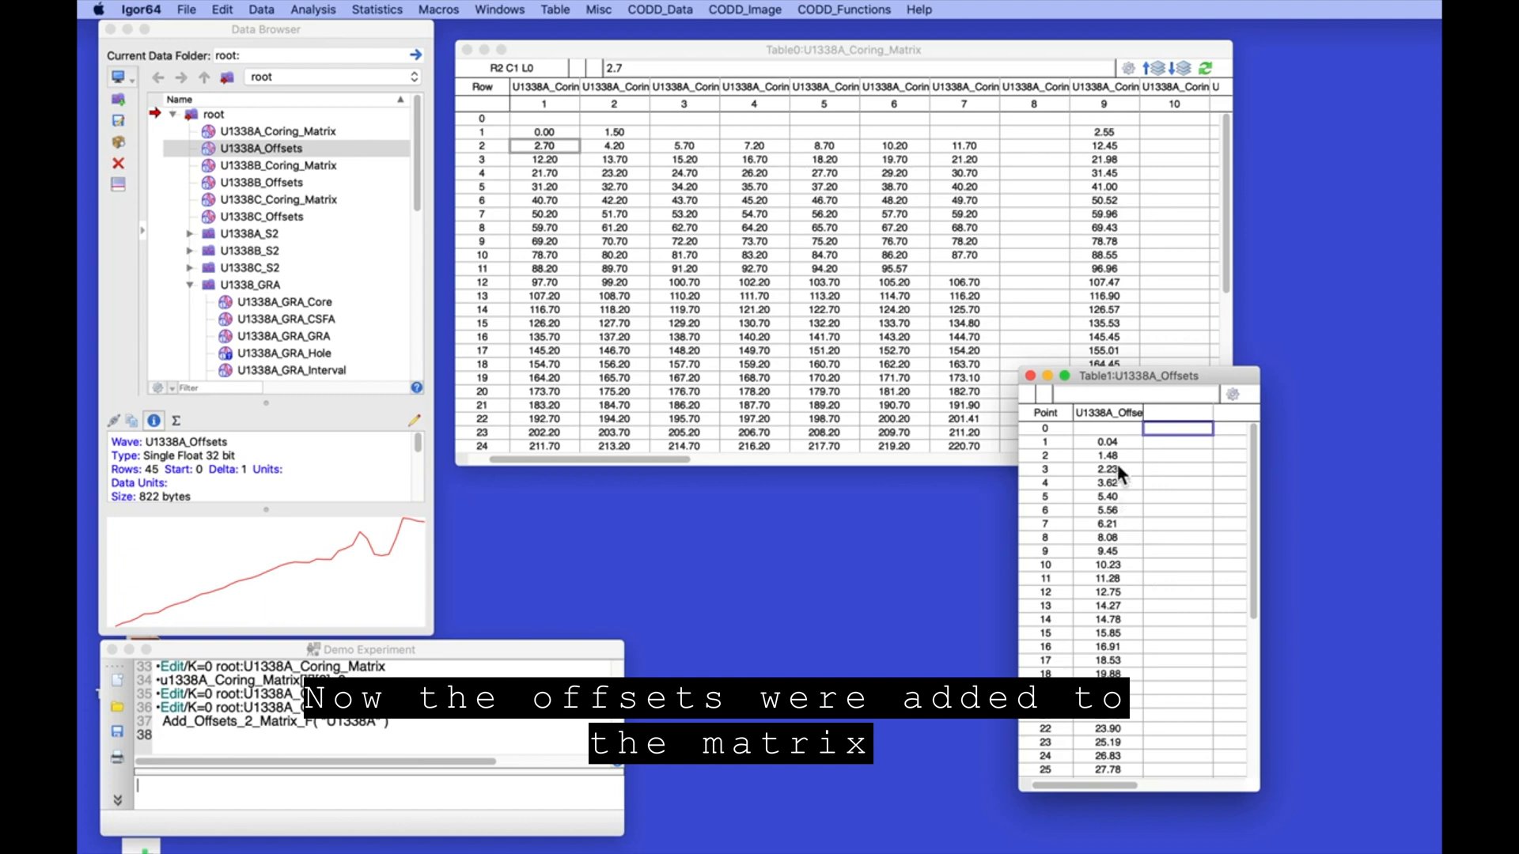
left_click(1178, 66)
left_click(1179, 66)
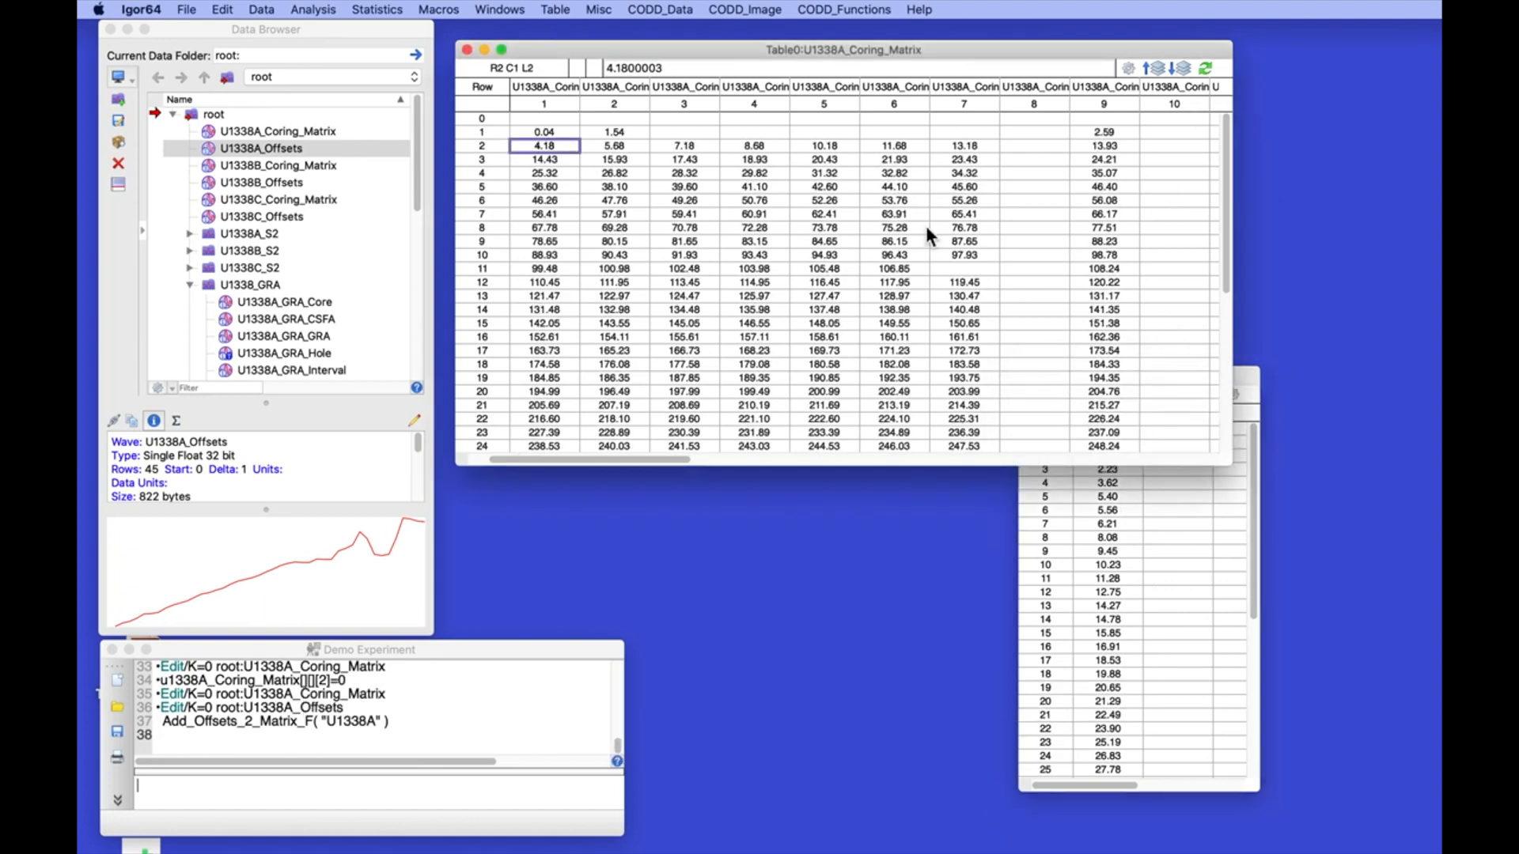
Close the U1338A coring matrix and offsets tables without saving recreation macros
left_click(465, 49)
left_click(1057, 583)
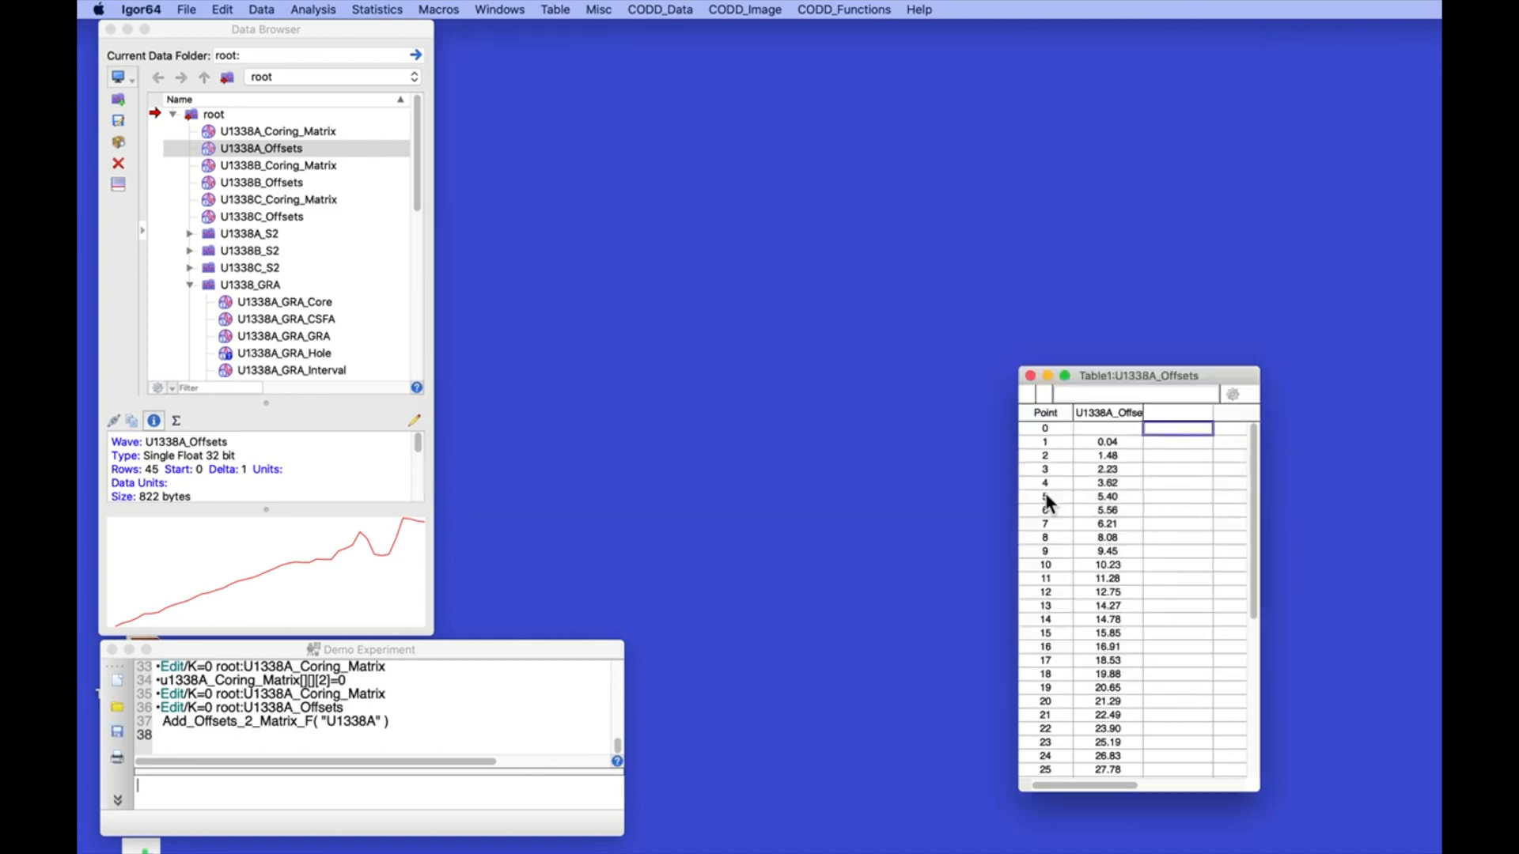
left_click(1029, 376)
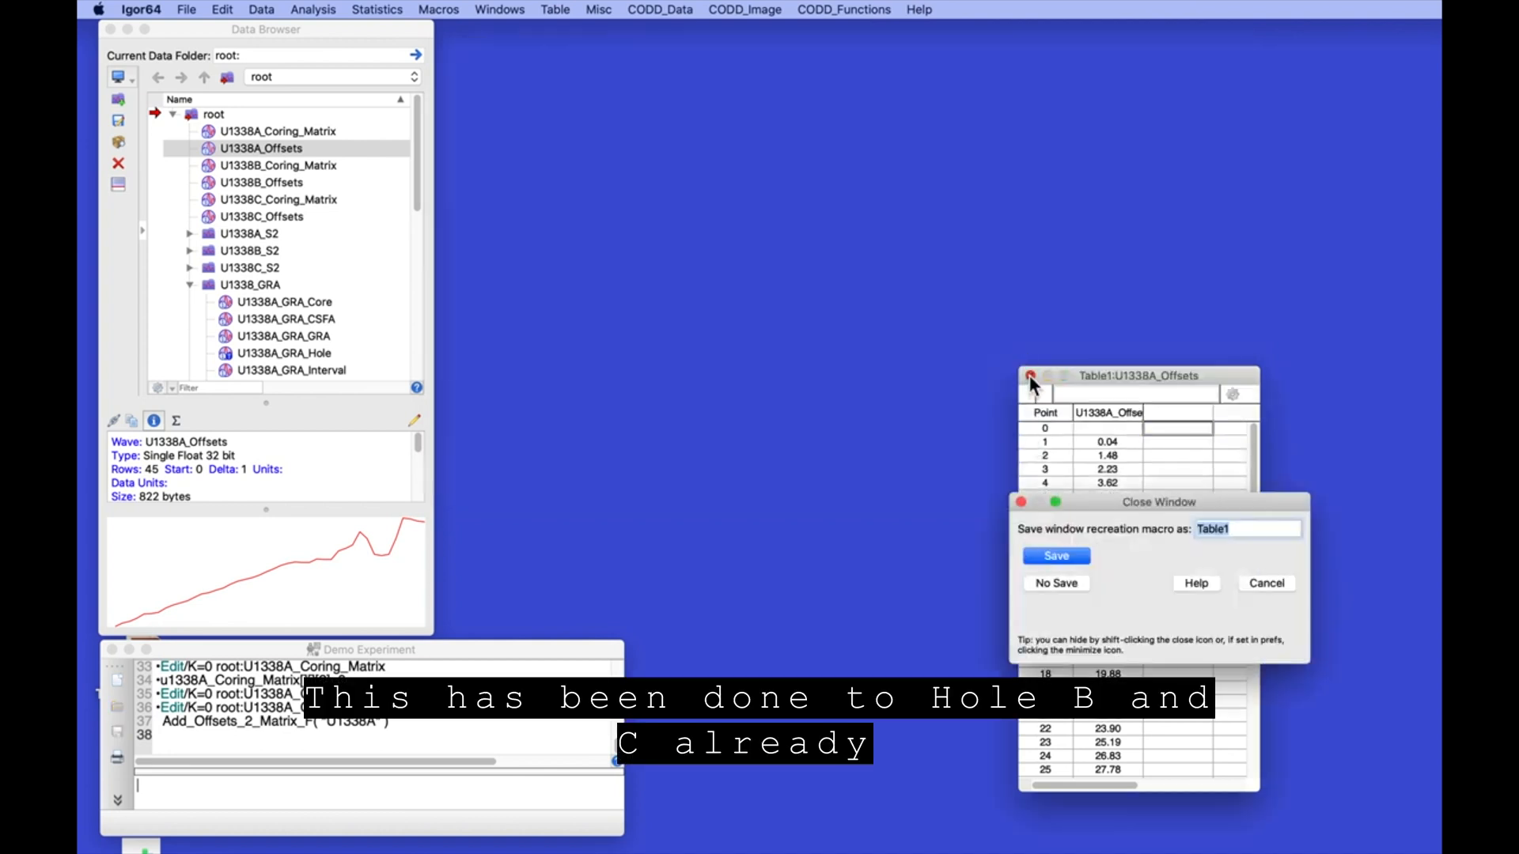
left_click(1057, 583)
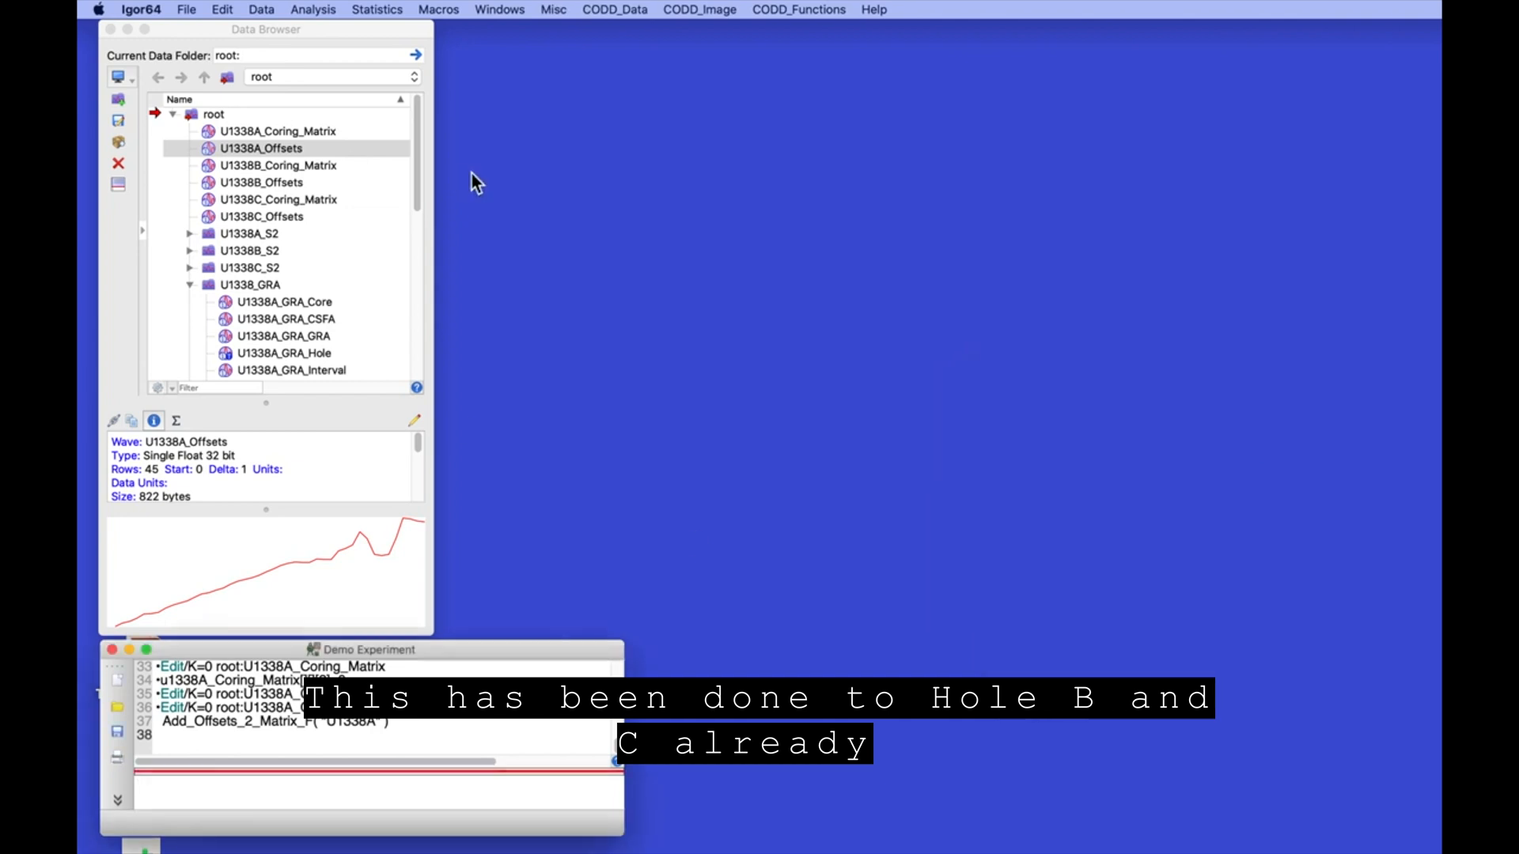
Inspect the third layer of U1338B_Coring_Matrix in a table, and close the table without saving
left_click(215, 168)
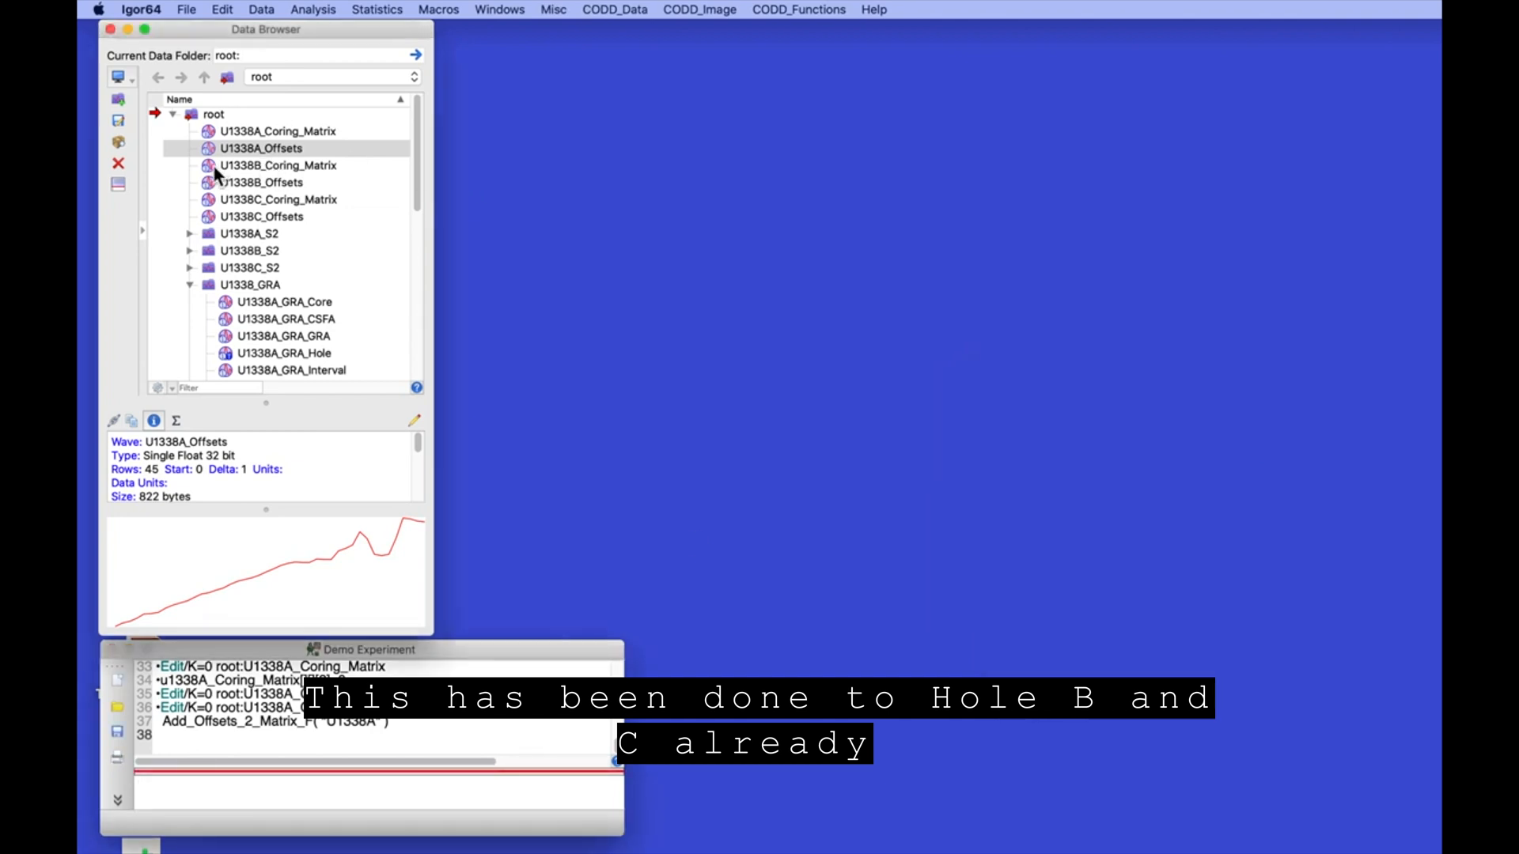
double_click(213, 168)
left_click_drag(1295, 399, 1195, 258)
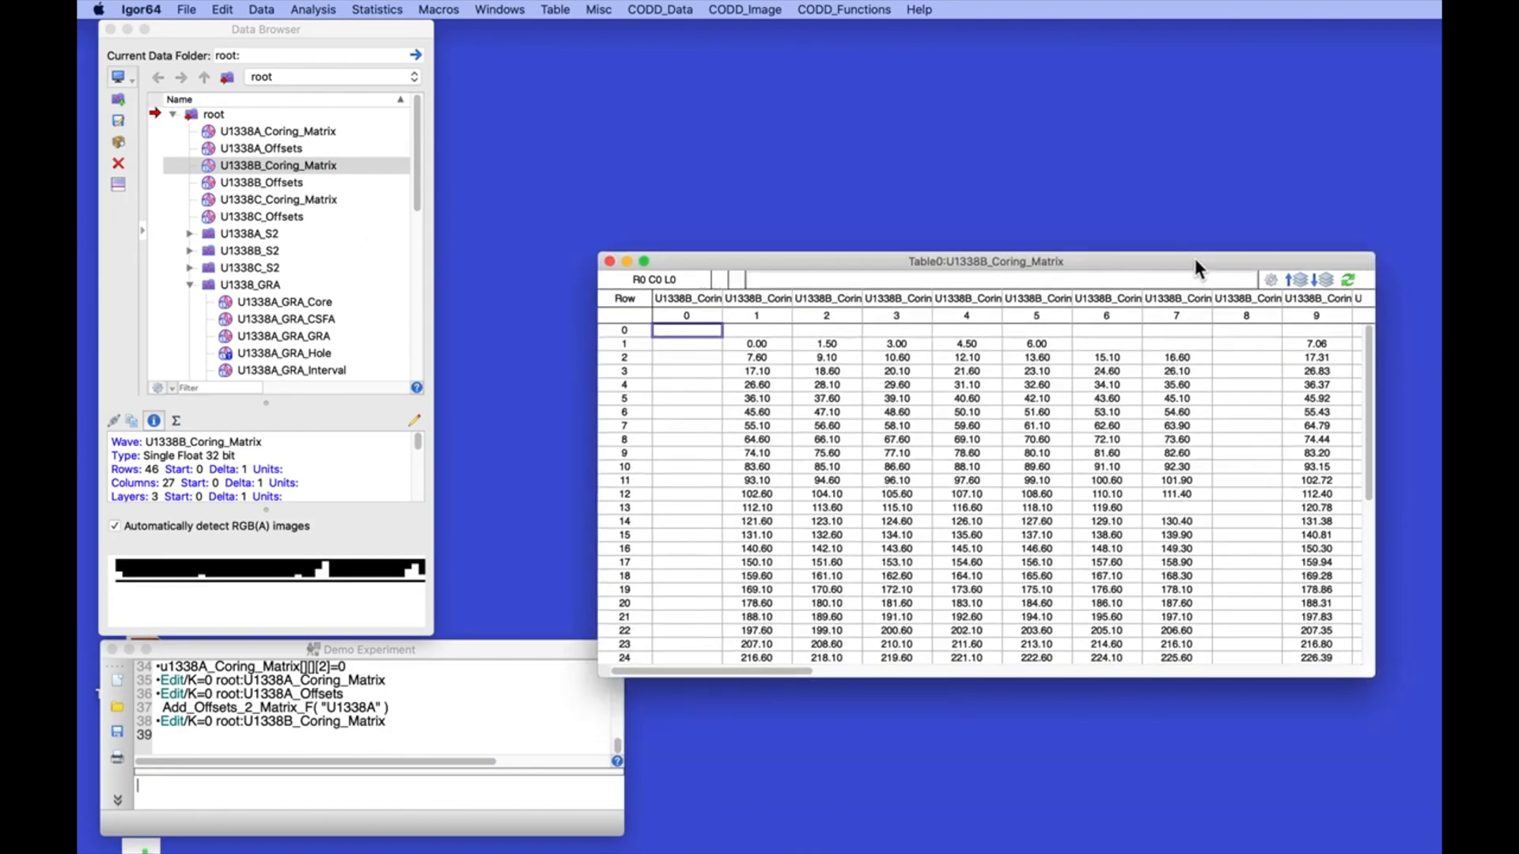
left_click(1318, 278)
left_click(1318, 278)
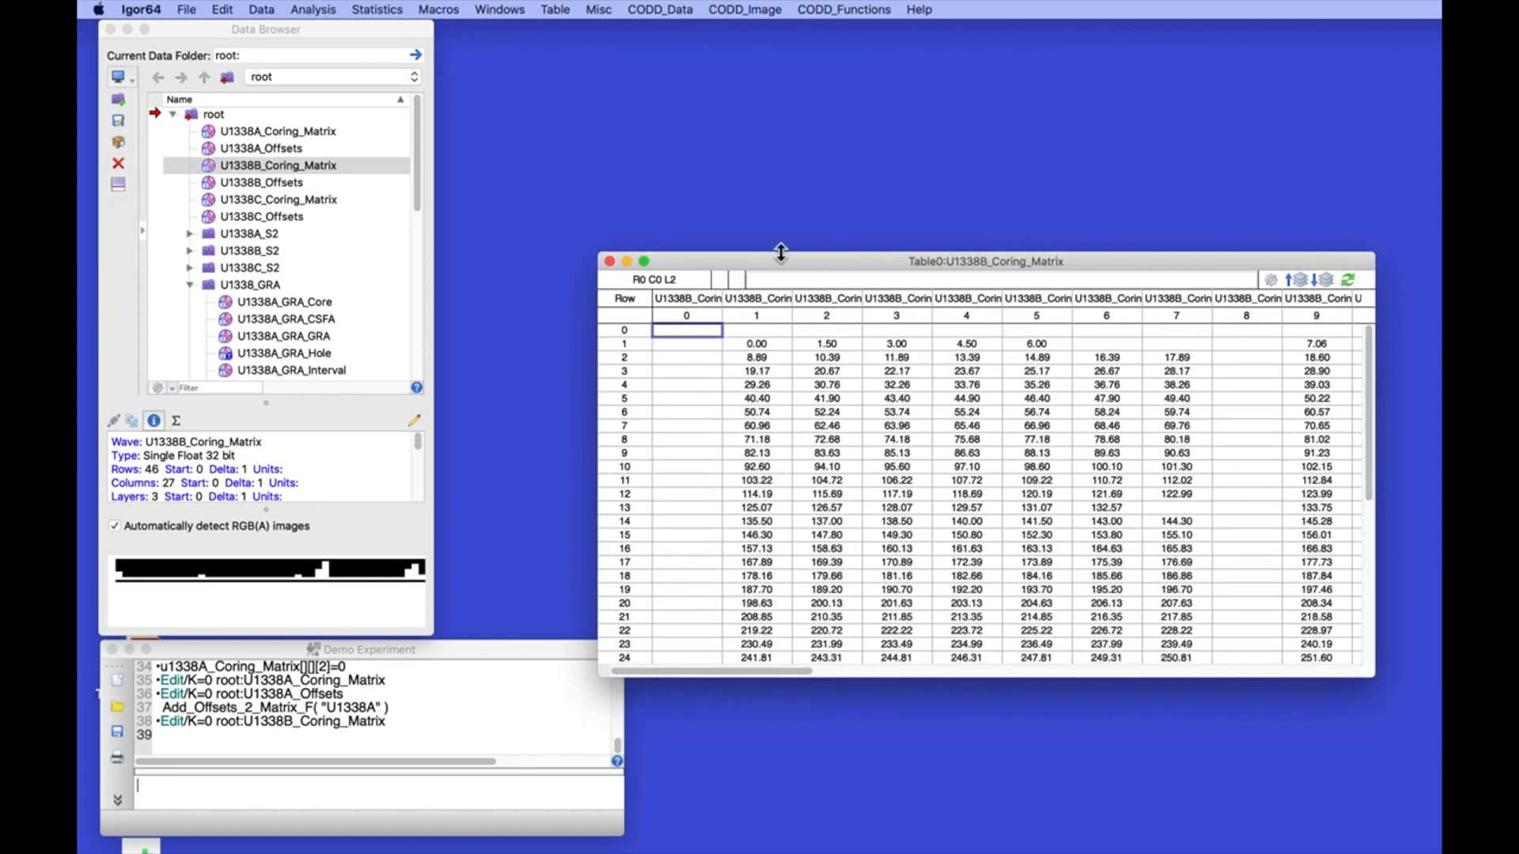
left_click(609, 262)
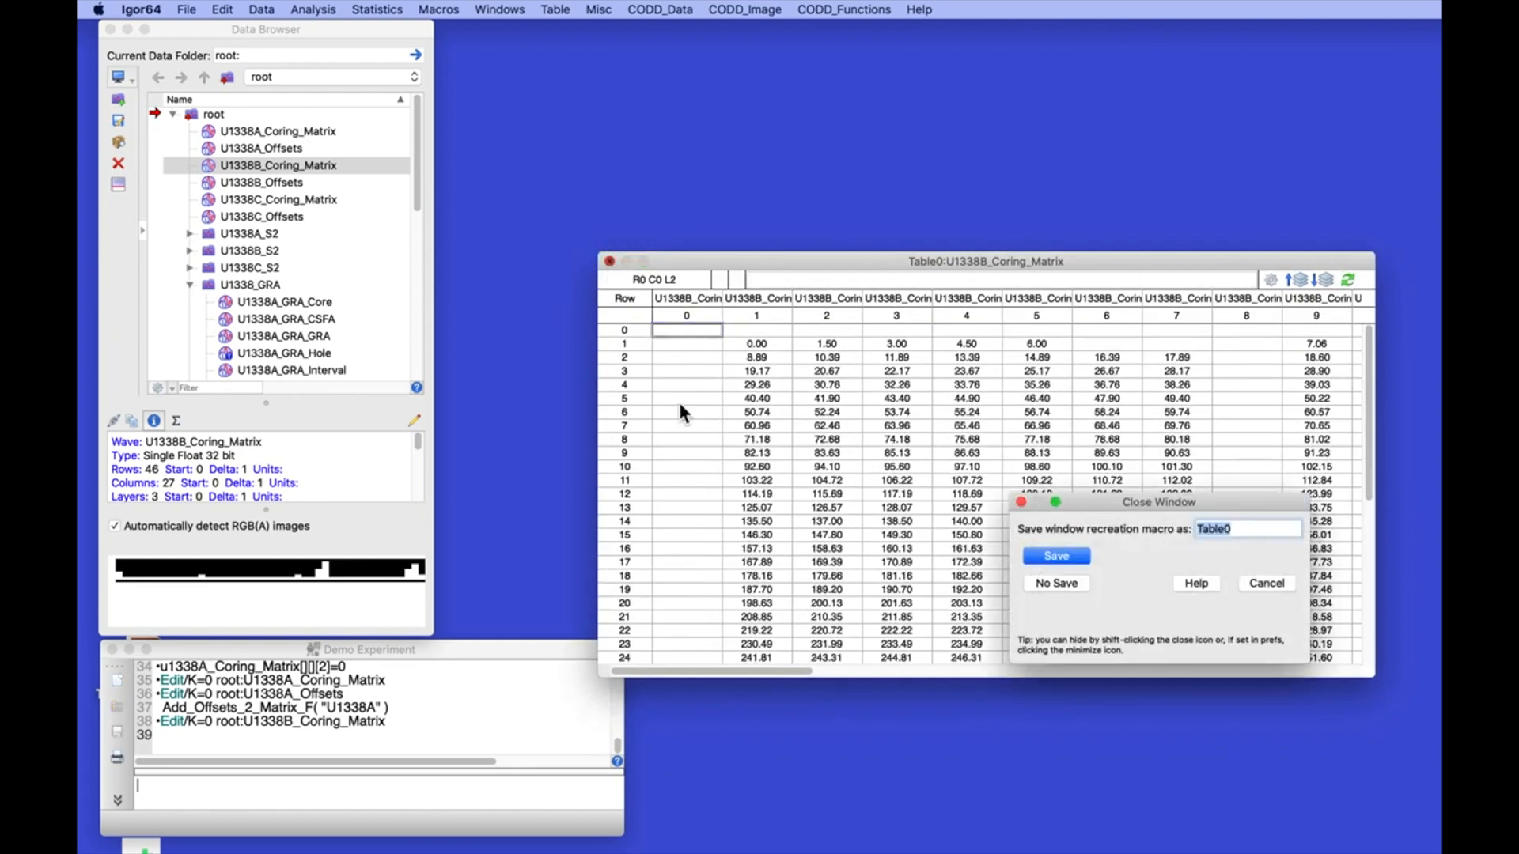
left_click(1056, 583)
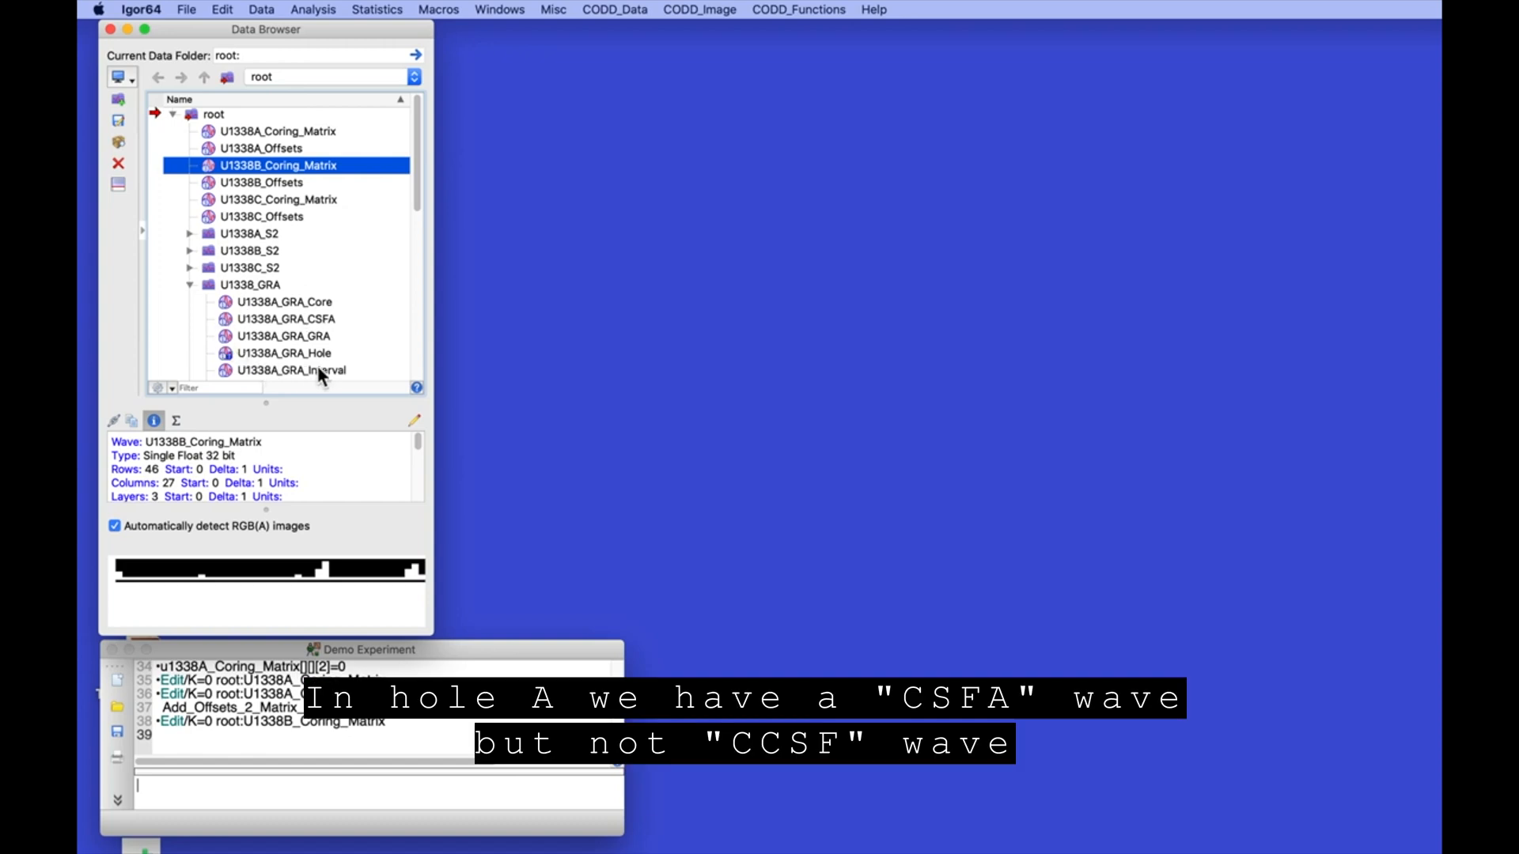
Run Calculate_CCSF_Wave for hole U1338A with technique GRA, input depth CSFA and output depth CCSF, and preview the new wave
left_click(320, 320)
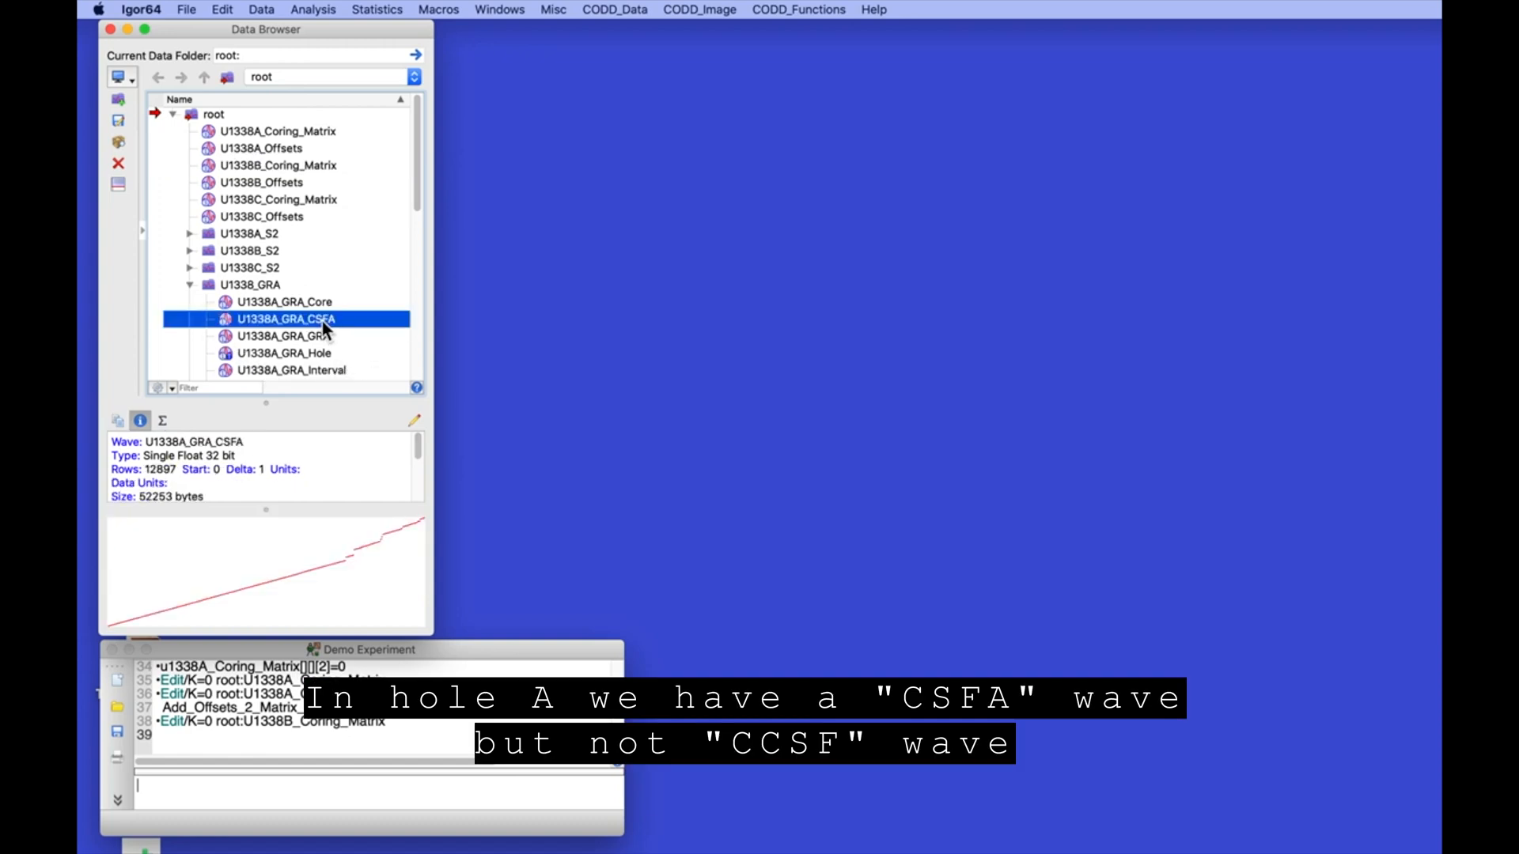
left_click(616, 10)
mouse_move(625, 46)
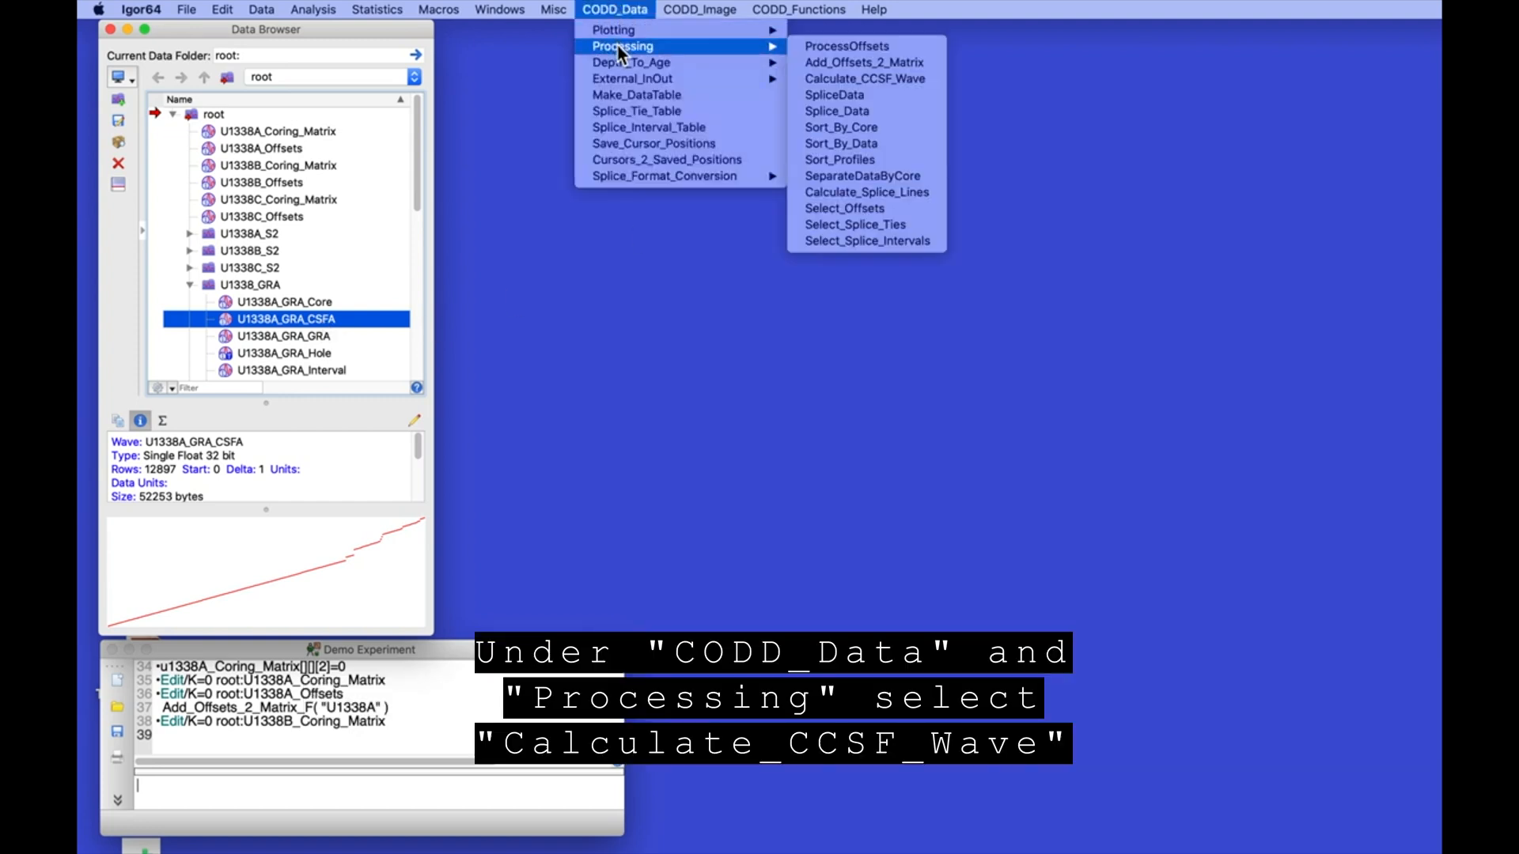
left_click(899, 79)
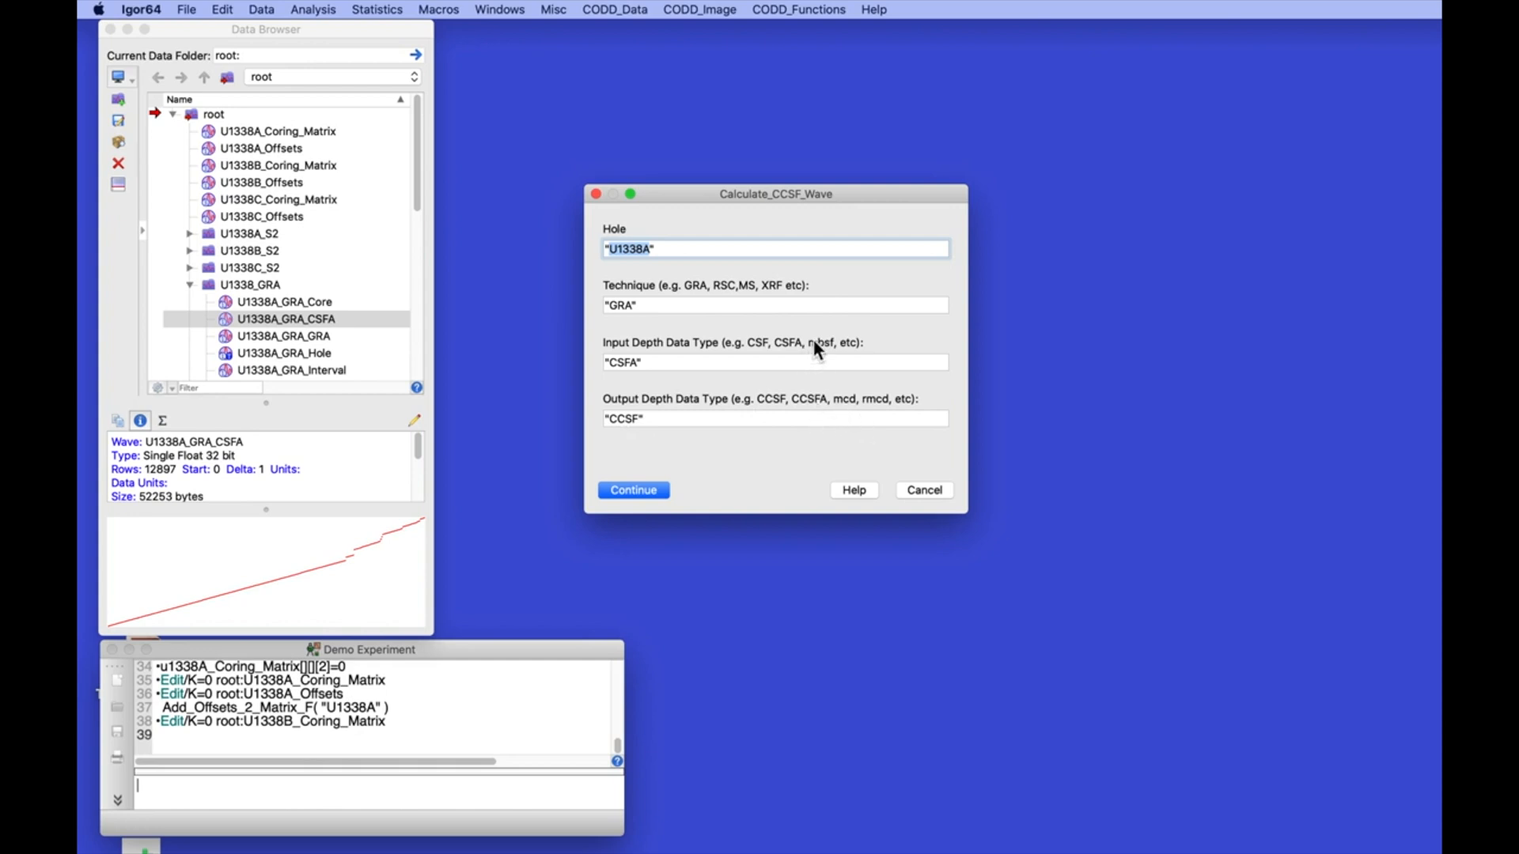
left_click(637, 491)
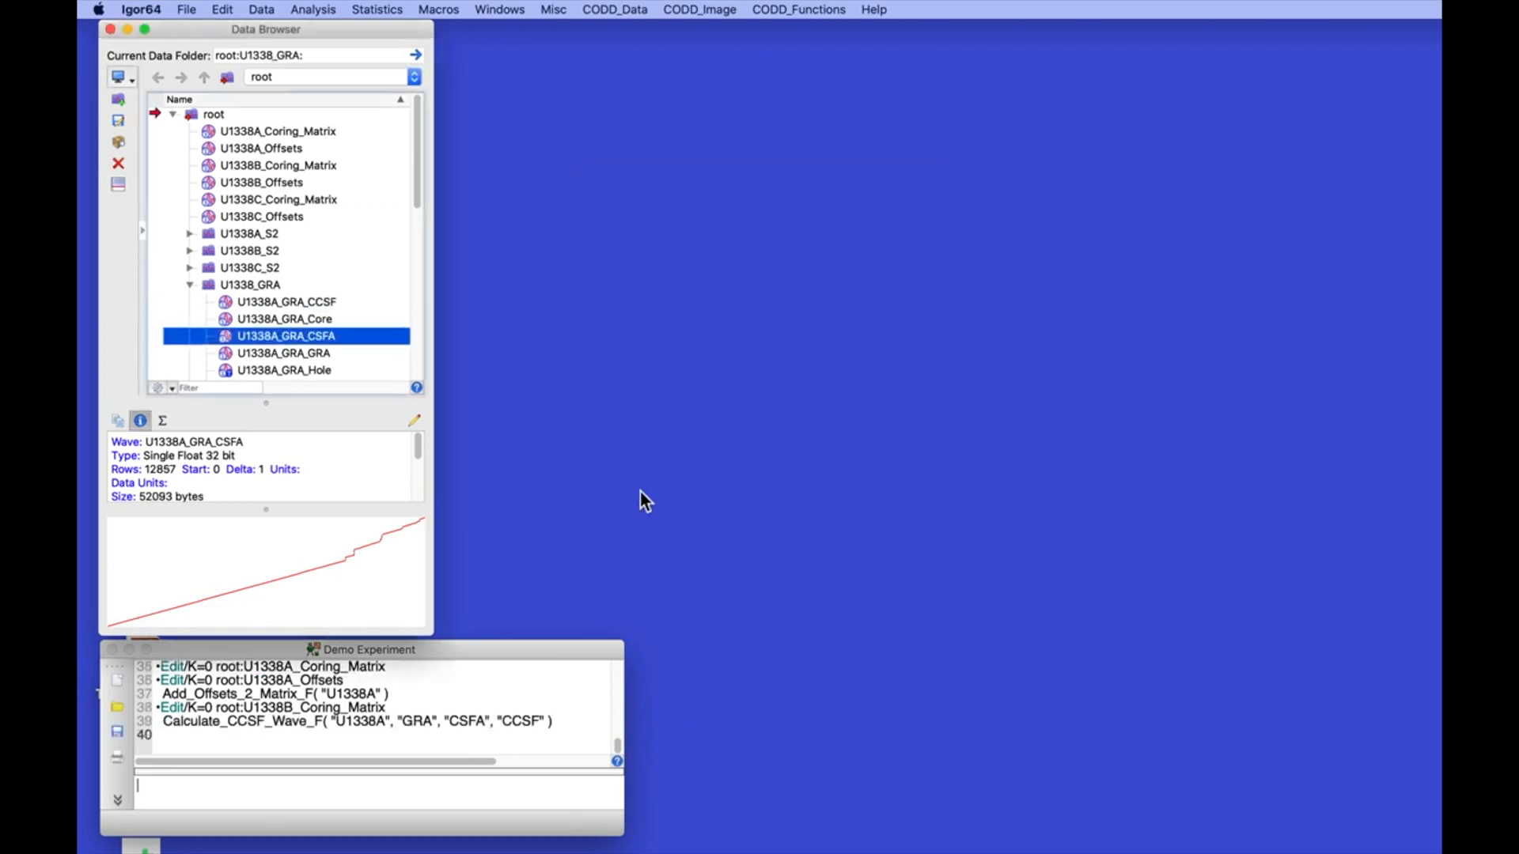
left_click(221, 301)
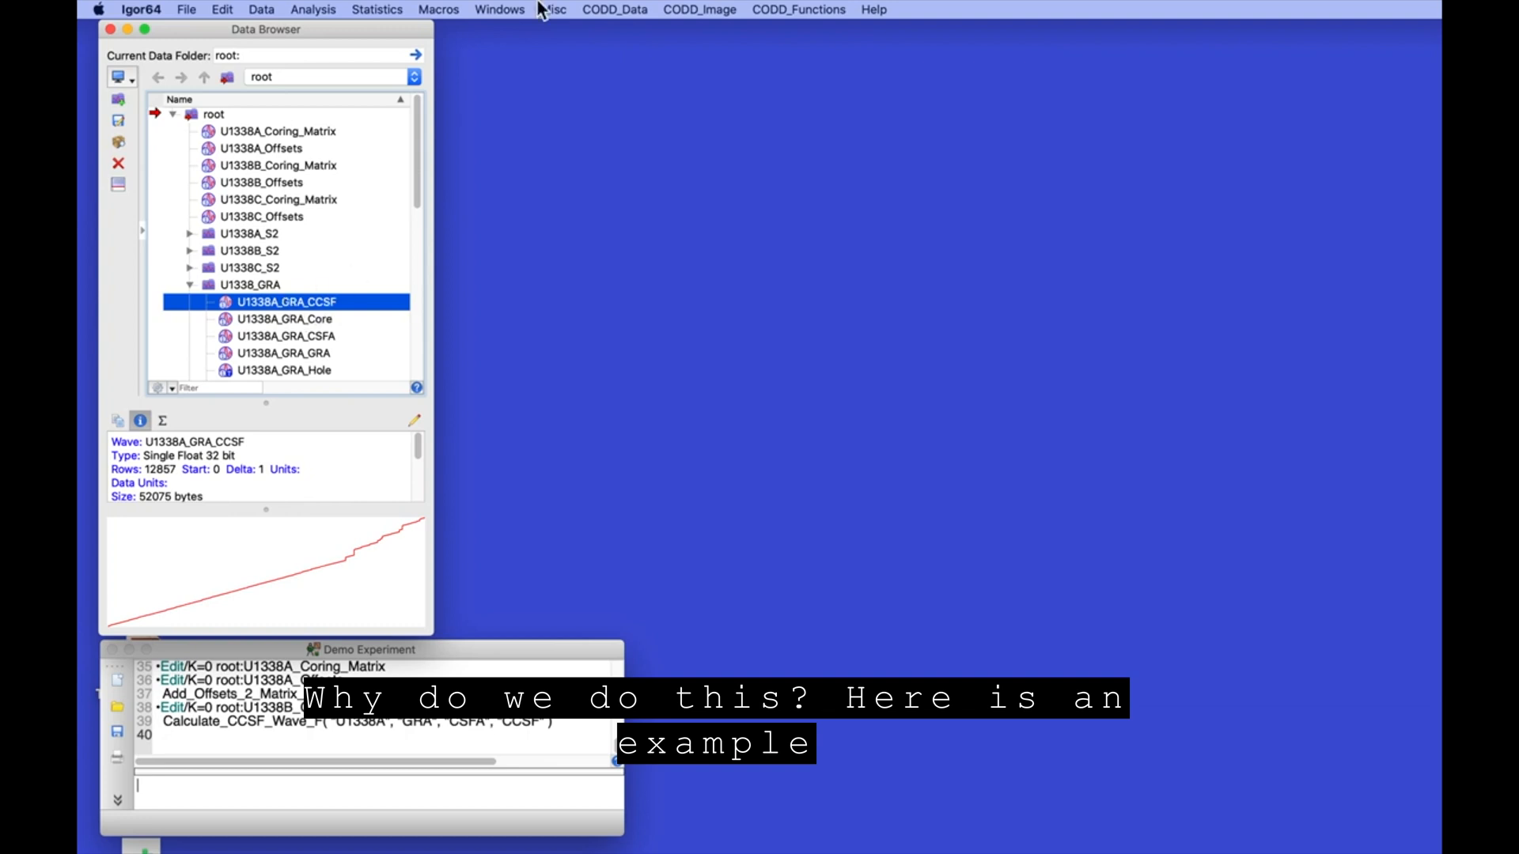
Plot GRA data for holes U1338A;U1338B with Data_MultiPlot, using technique GRA, depth type CSFA, a new graph and SingleAxis
left_click(631, 8)
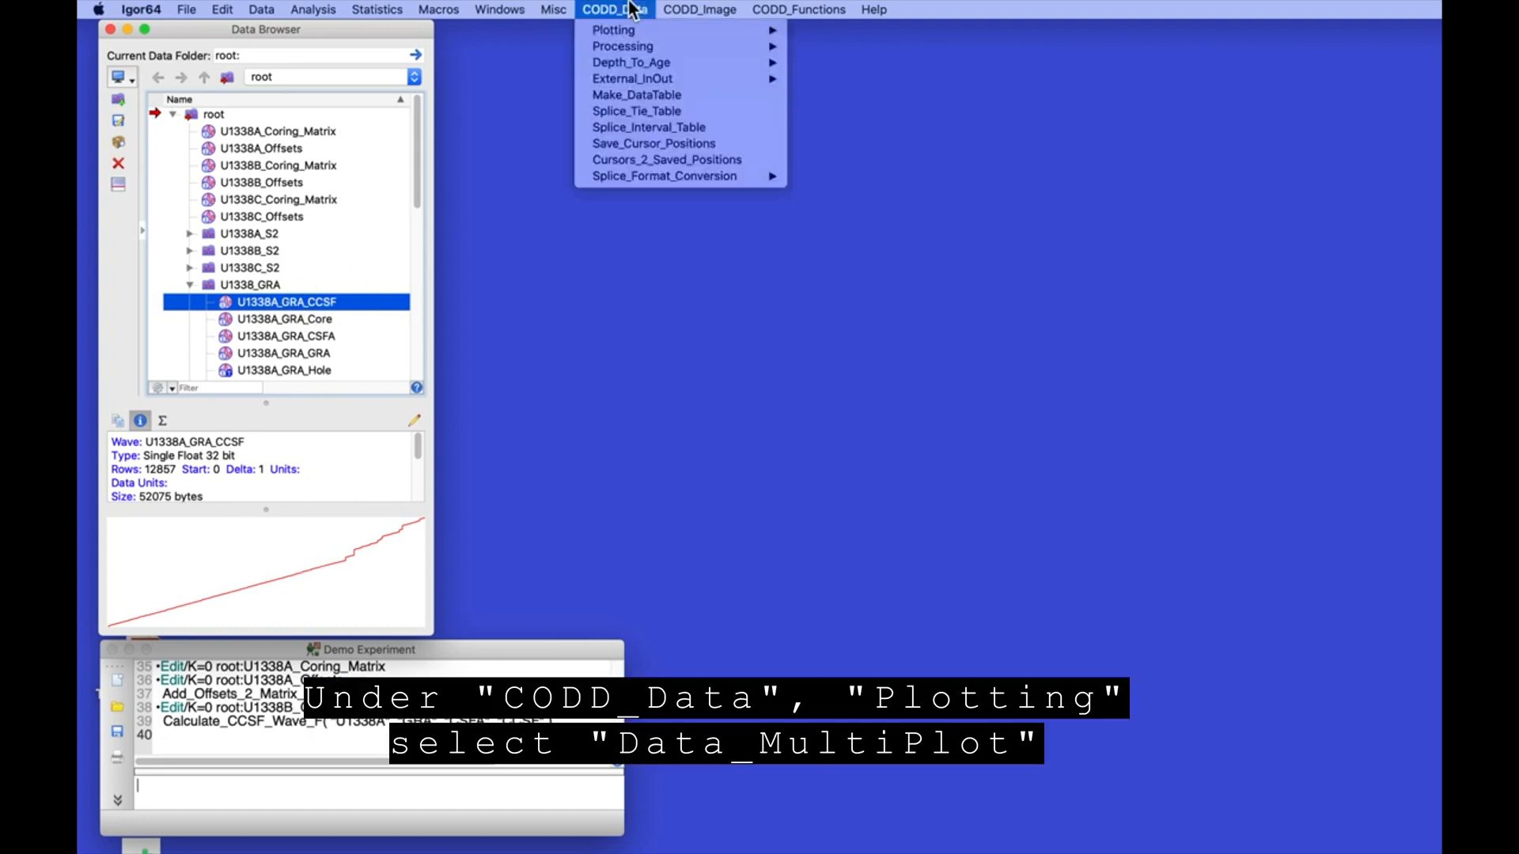
mouse_move(623, 30)
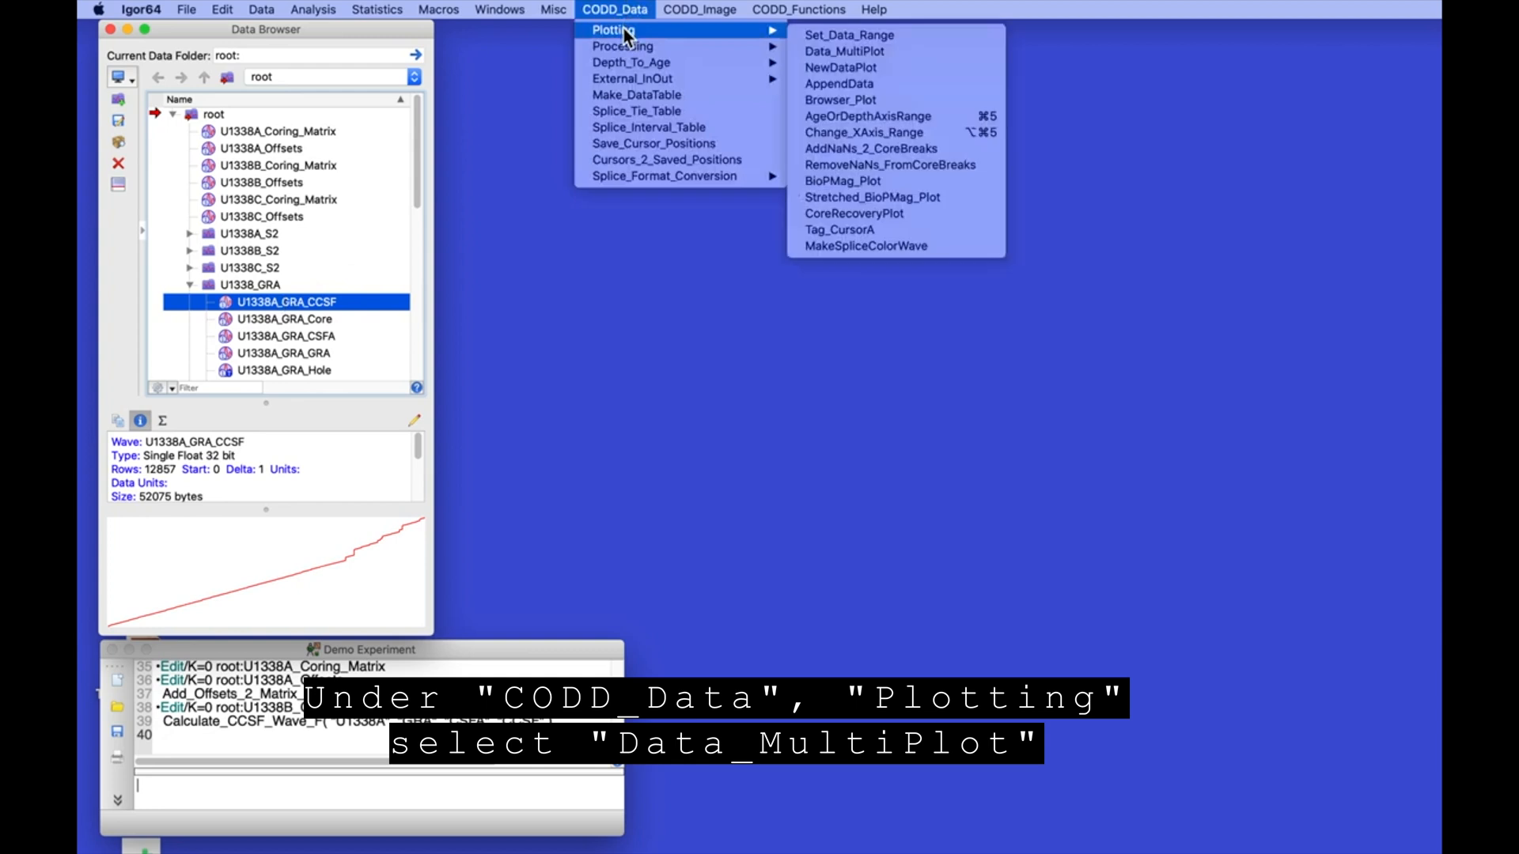
left_click(846, 50)
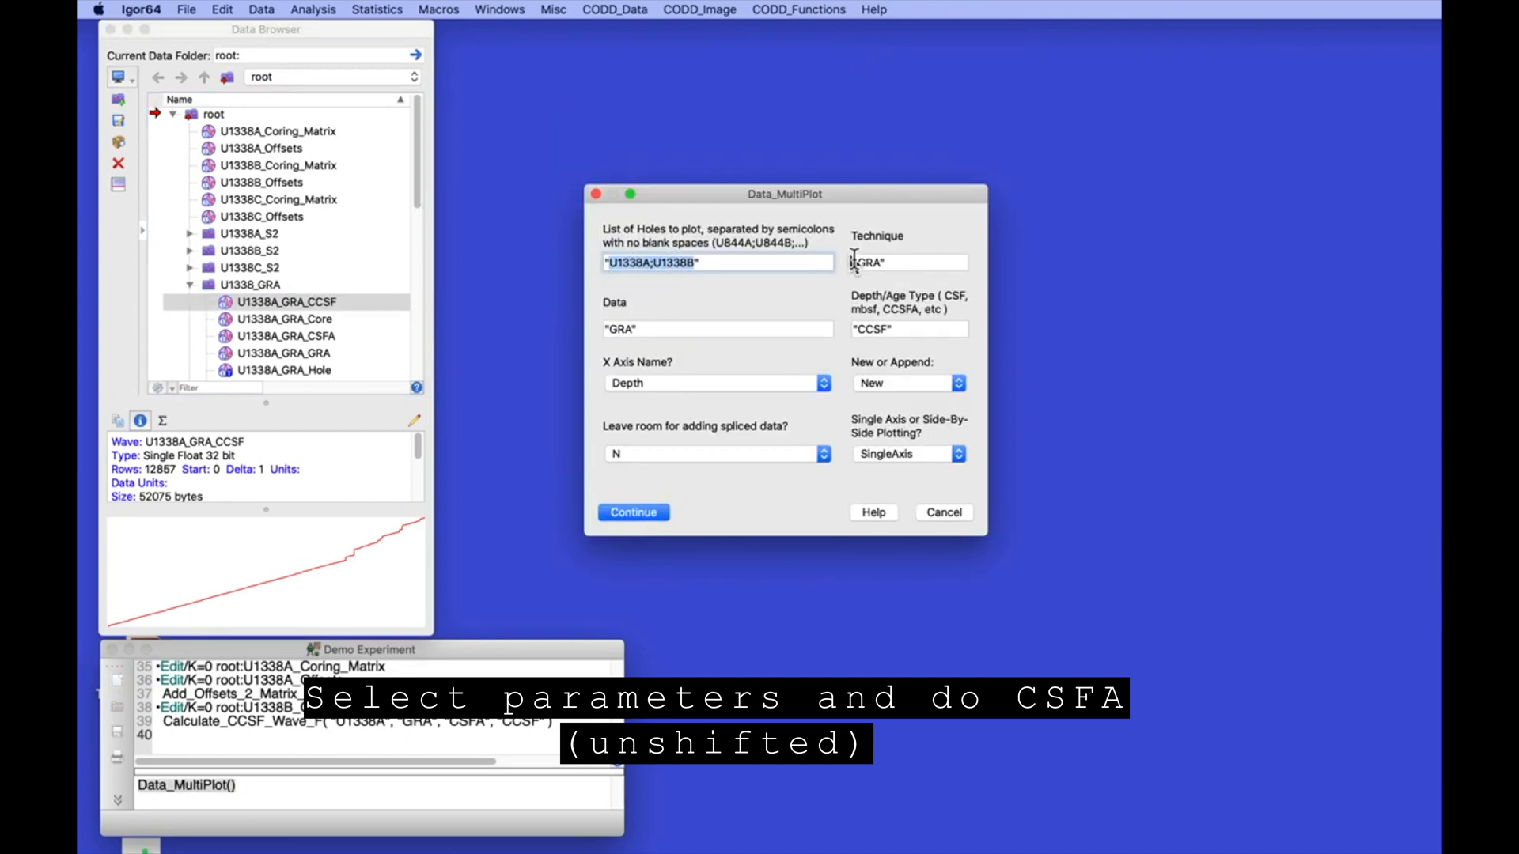
left_click(769, 261)
left_click(869, 330)
type("C")
left_click_drag(887, 335, 870, 338)
key("BackSpace")
type("SFA")
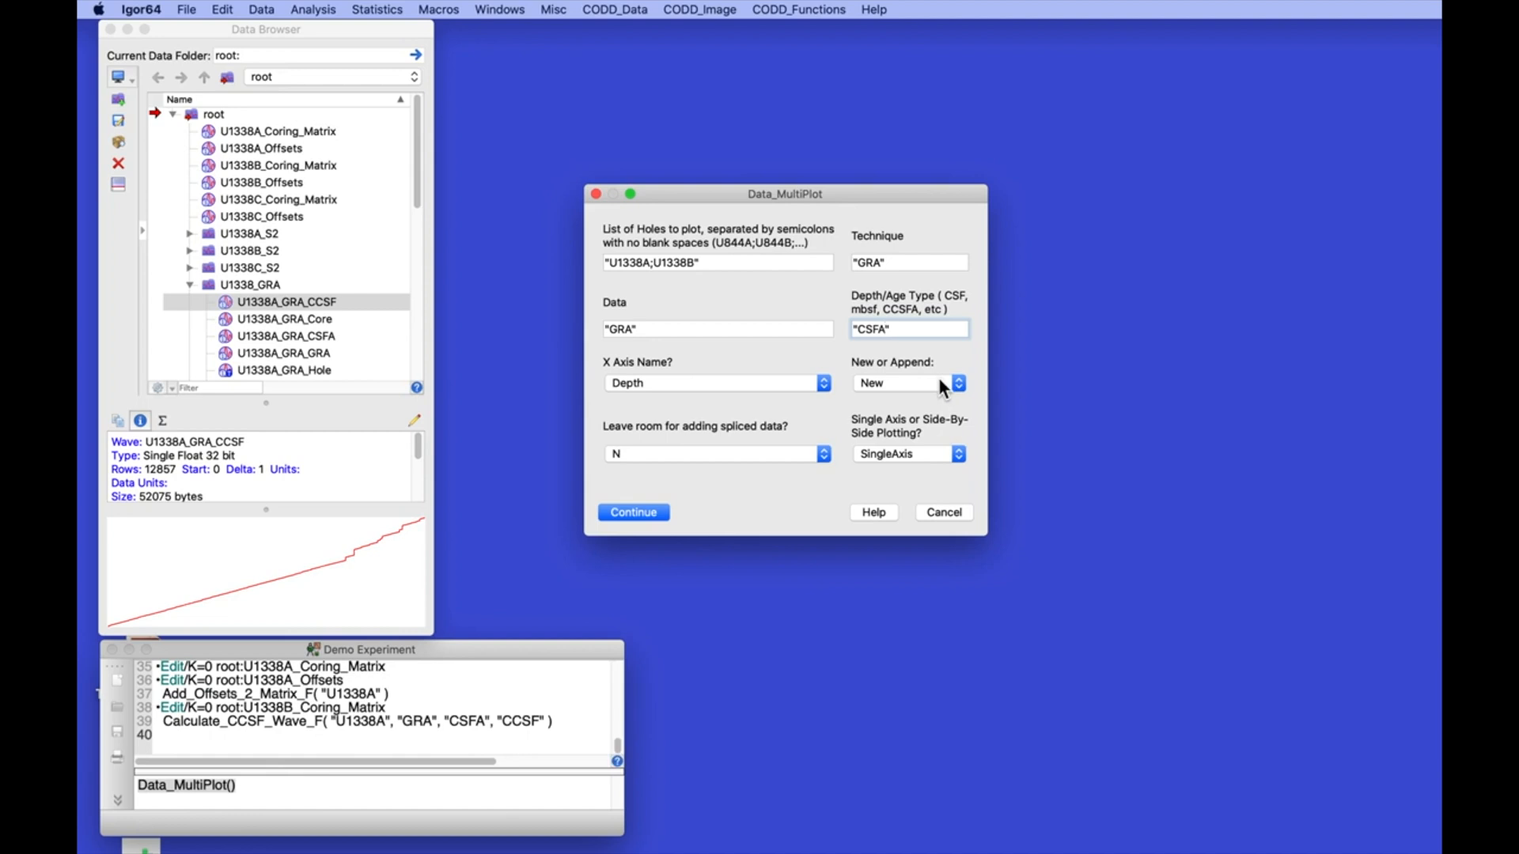
left_click(913, 456)
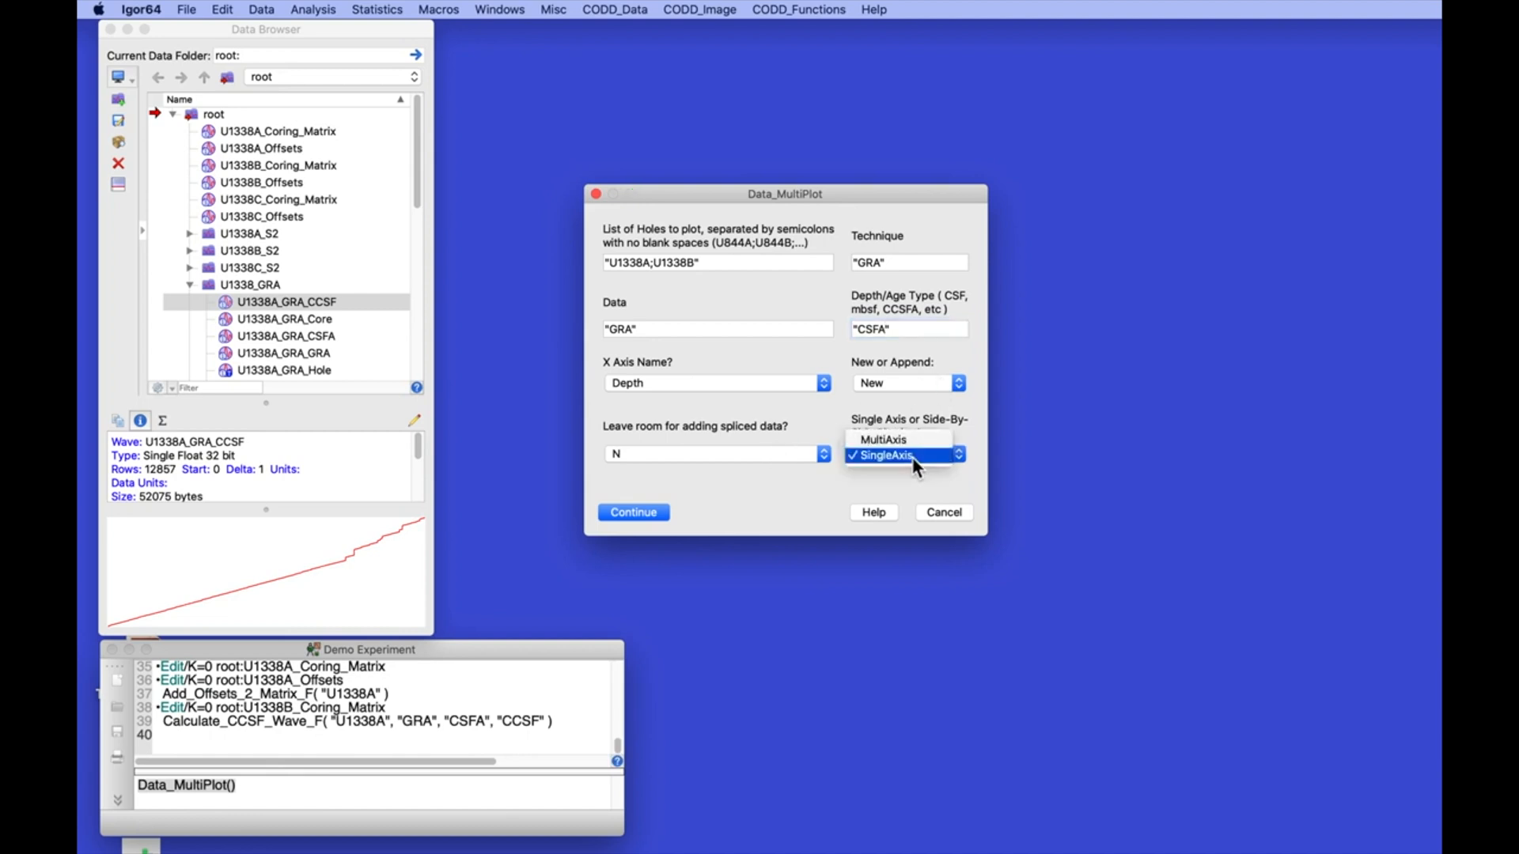
left_click(913, 457)
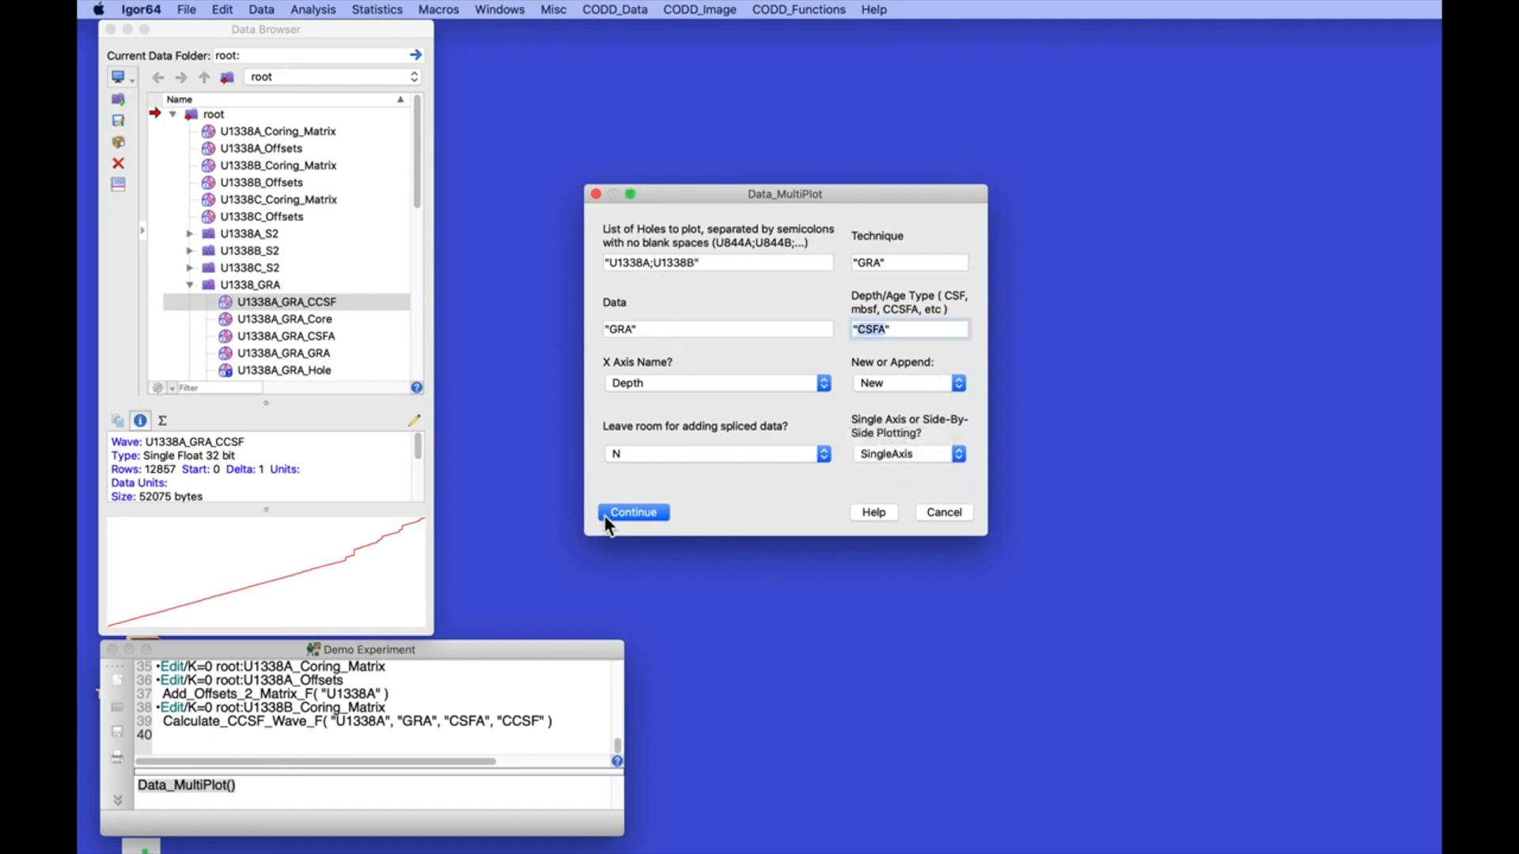
left_click(633, 512)
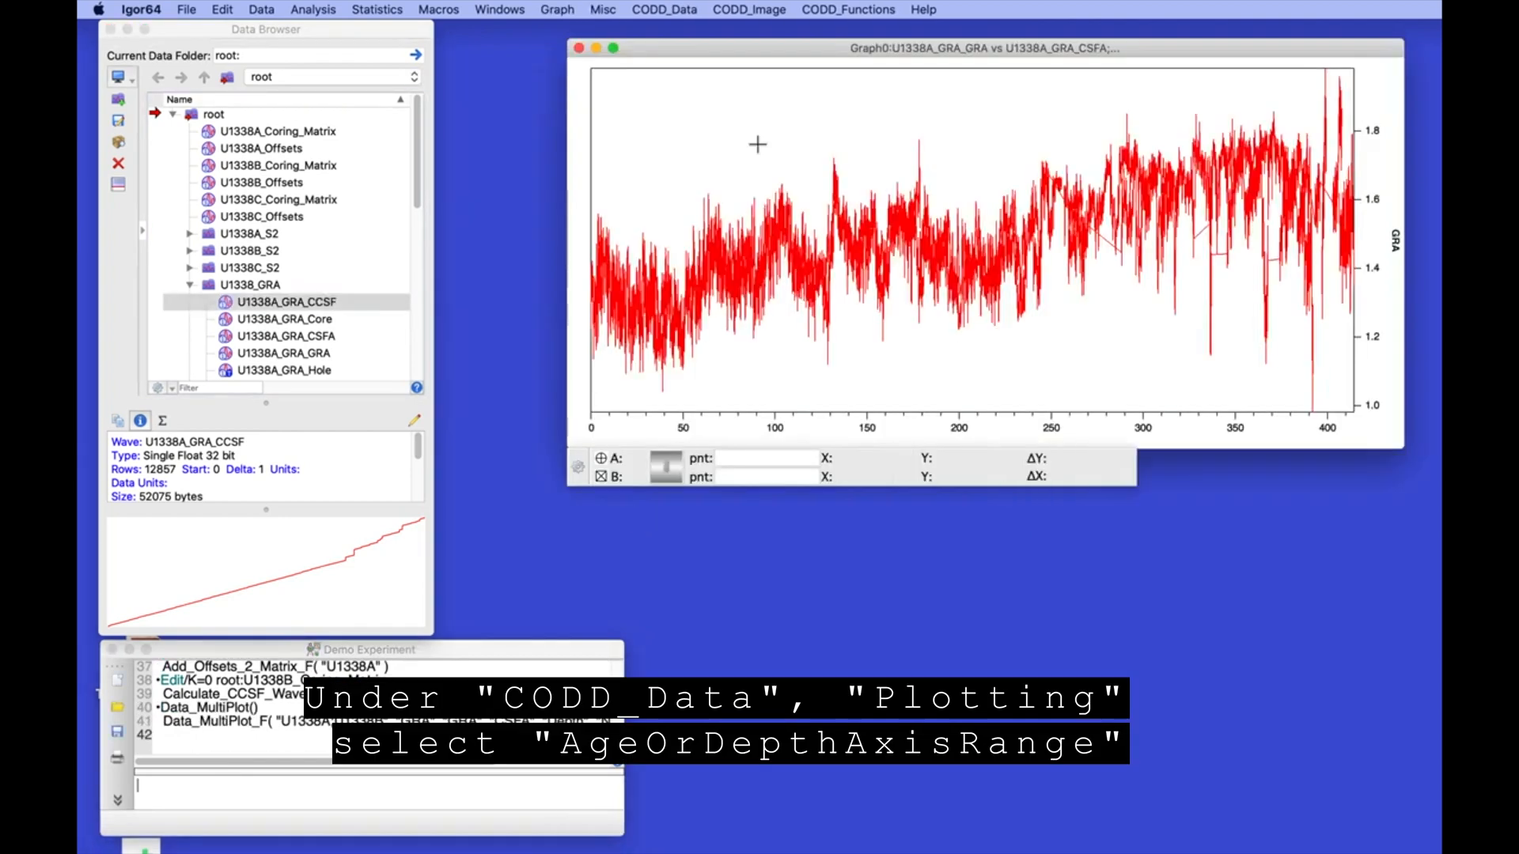
Limit the CSFA graph's Depth axis to 0–50 with AgeOrDepthAxisRange, using a shift amount of 0
left_click(659, 10)
mouse_move(712, 30)
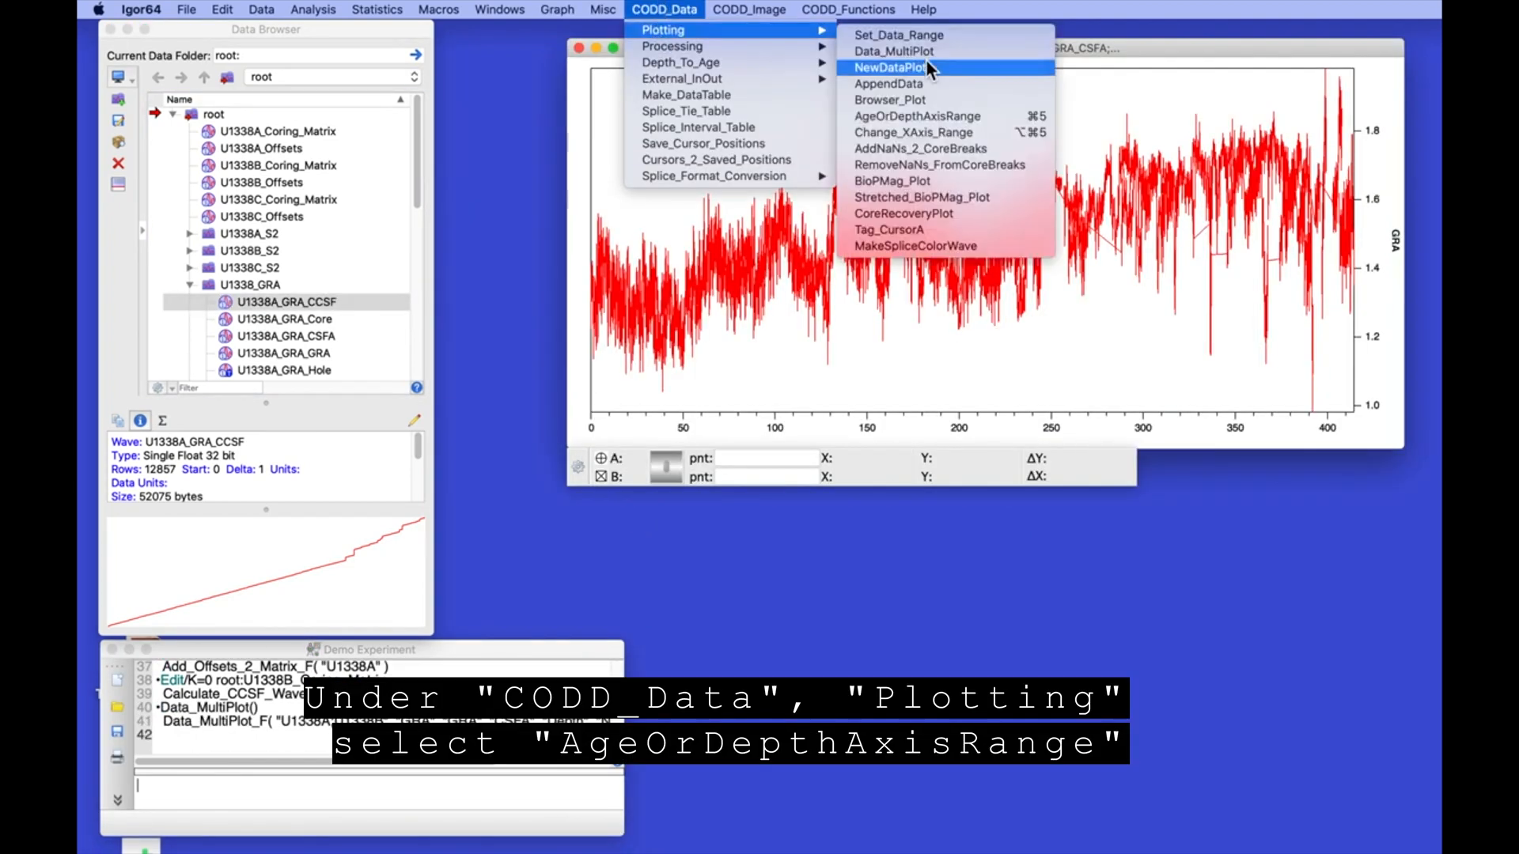
left_click(940, 116)
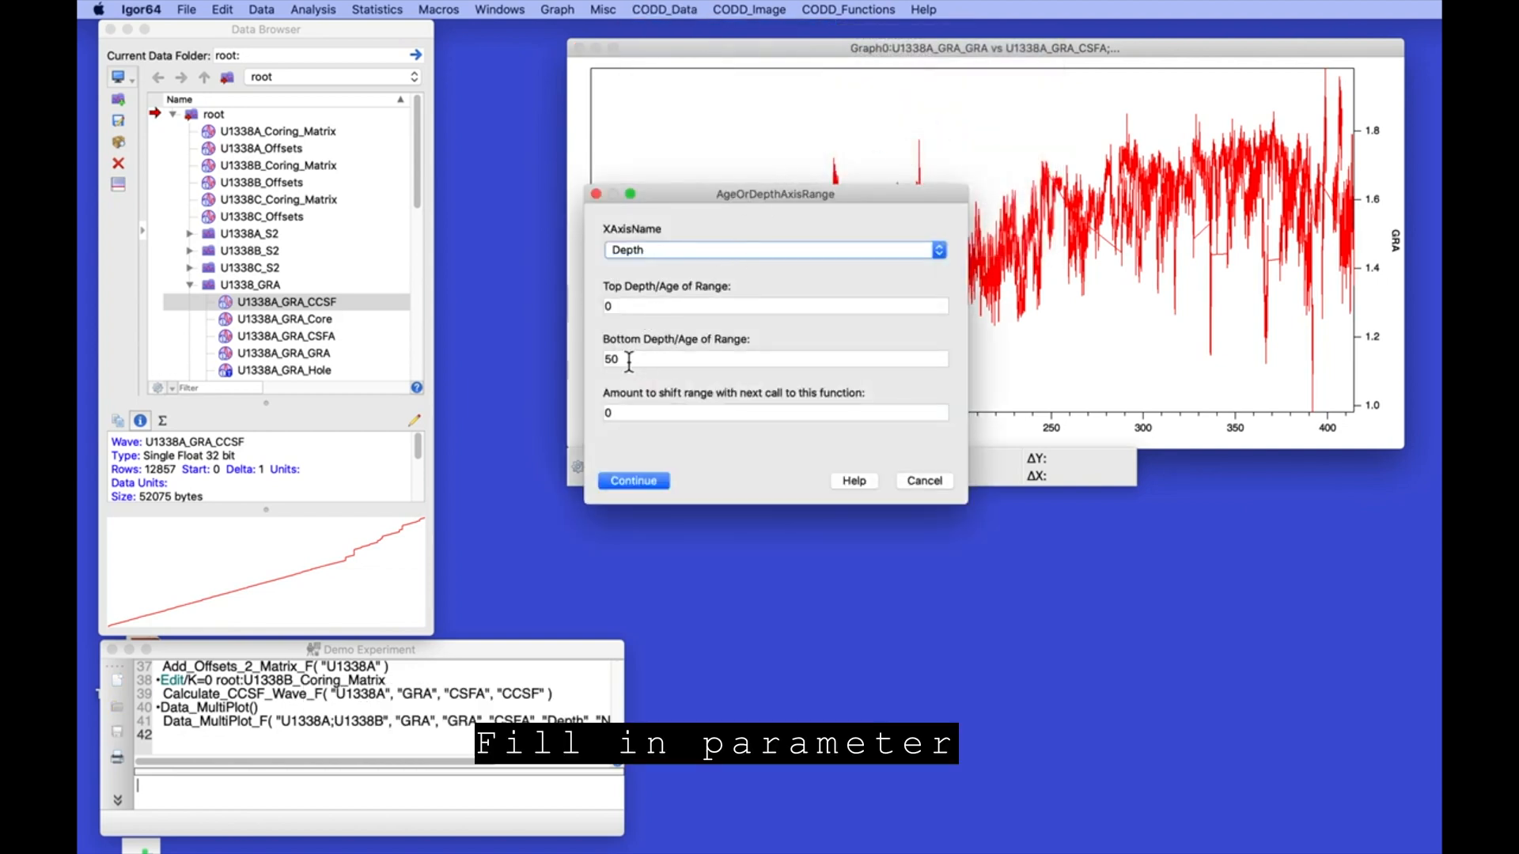
left_click(632, 480)
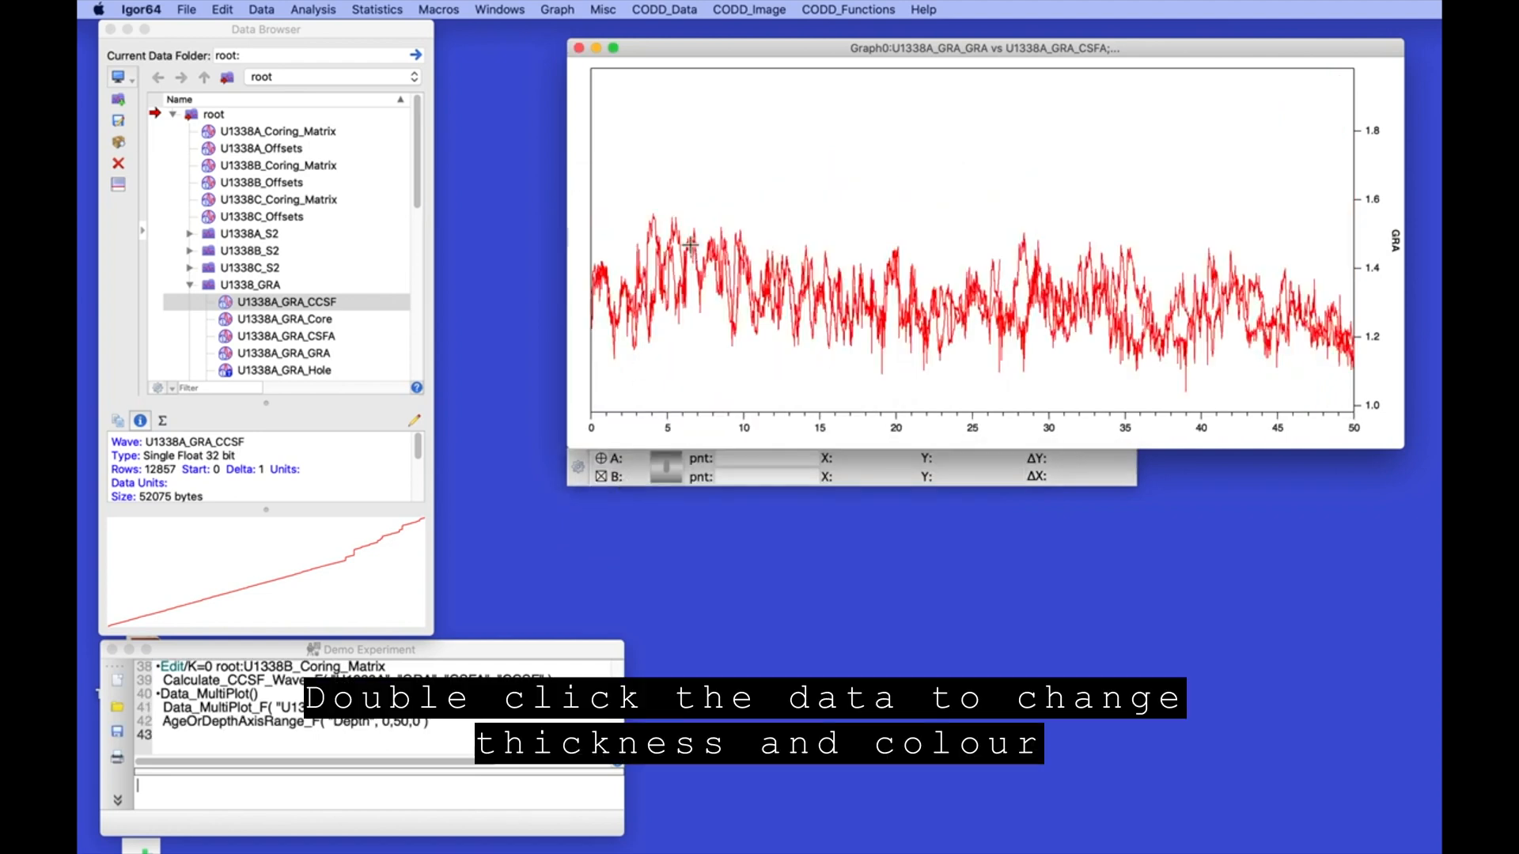
Set the line size of both GRA traces to 2 and color the U1338B trace blue
double_click(691, 246)
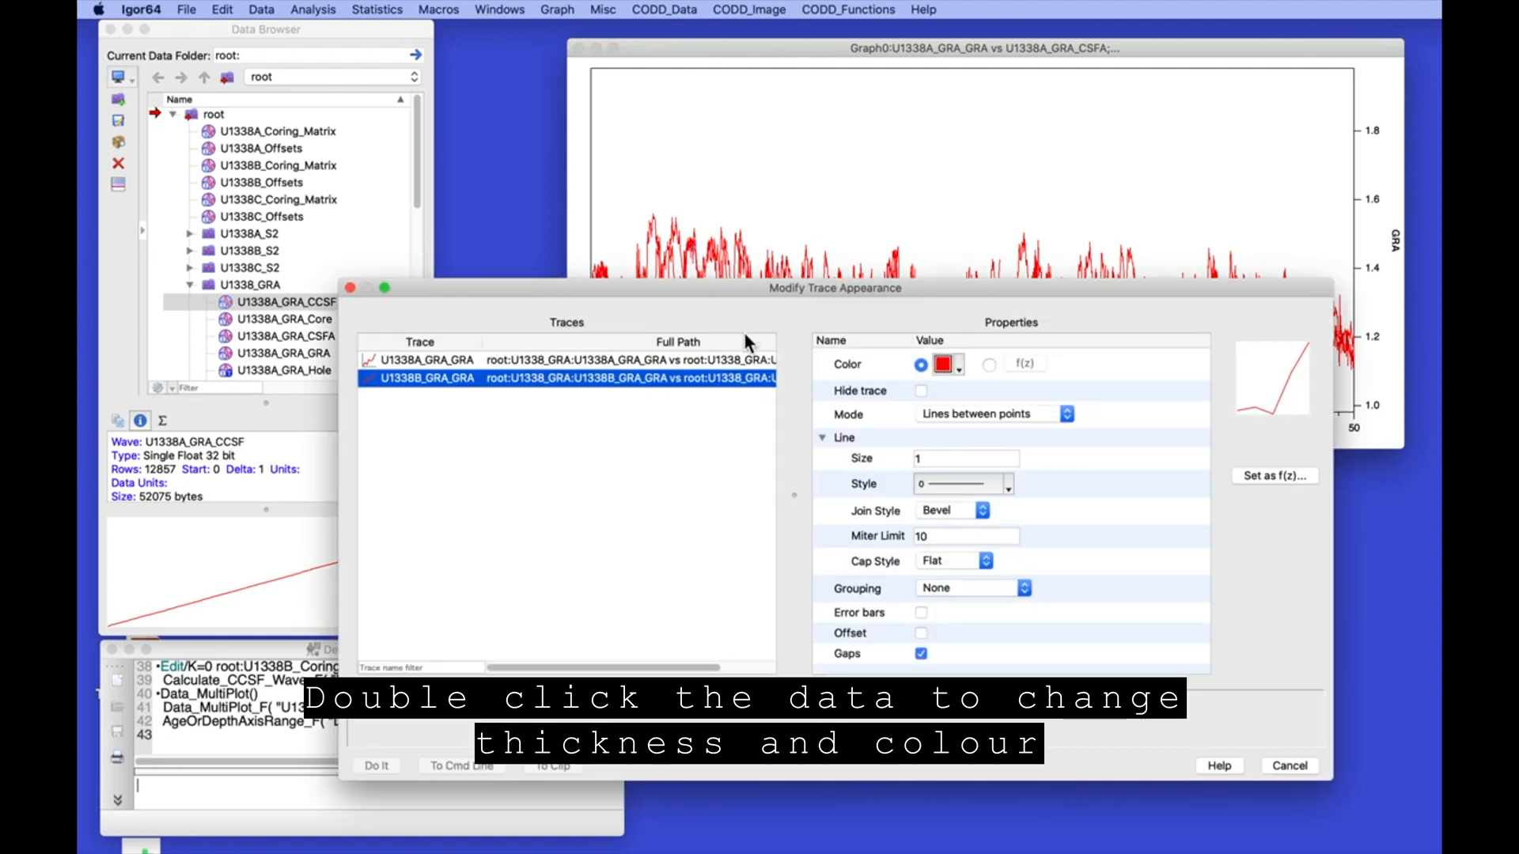
left_click(708, 363, "shift")
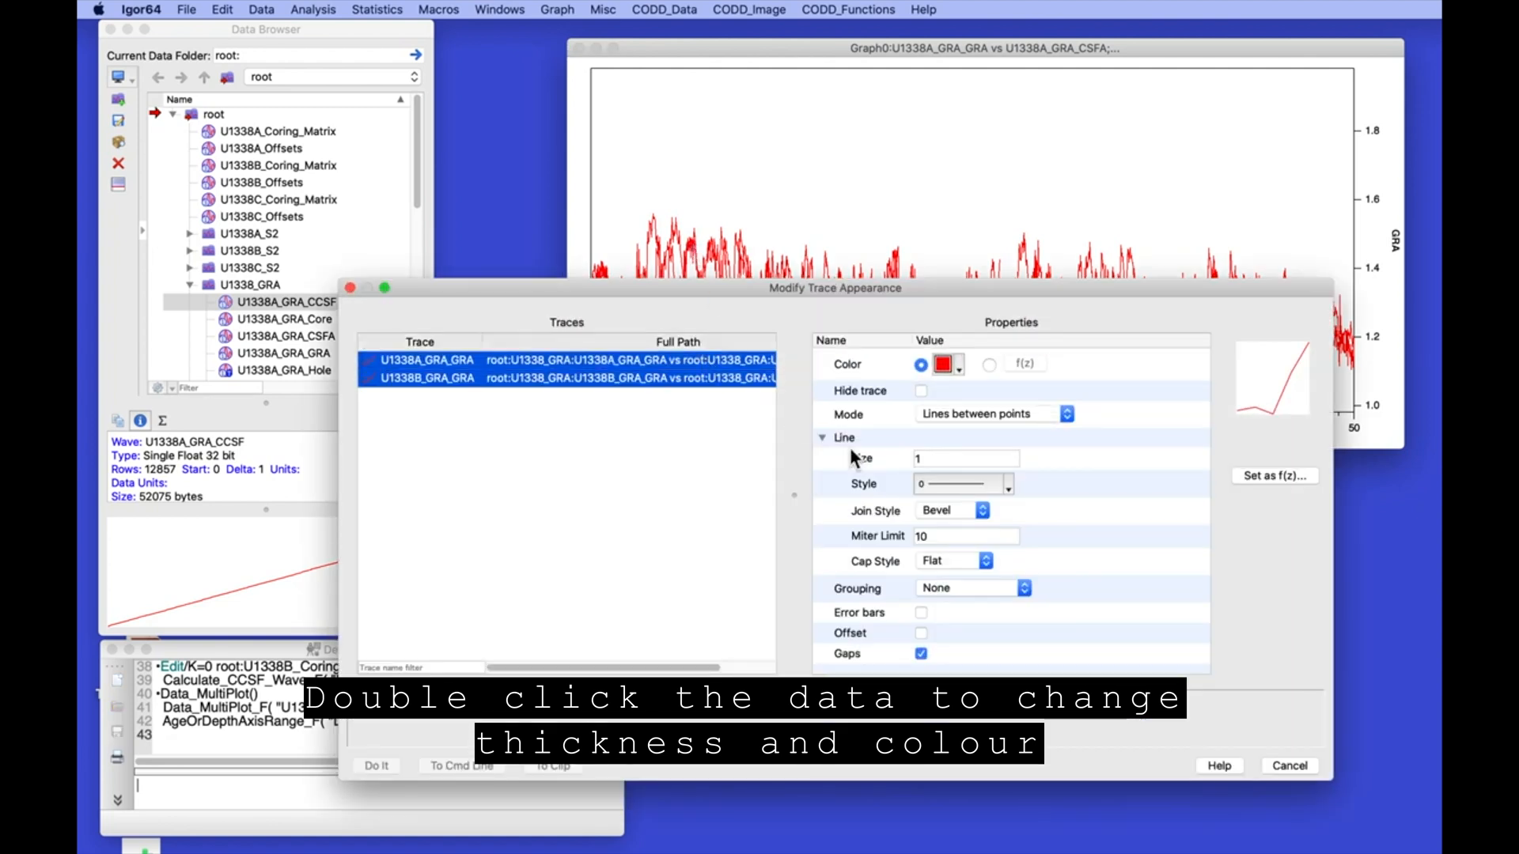
left_click(912, 460)
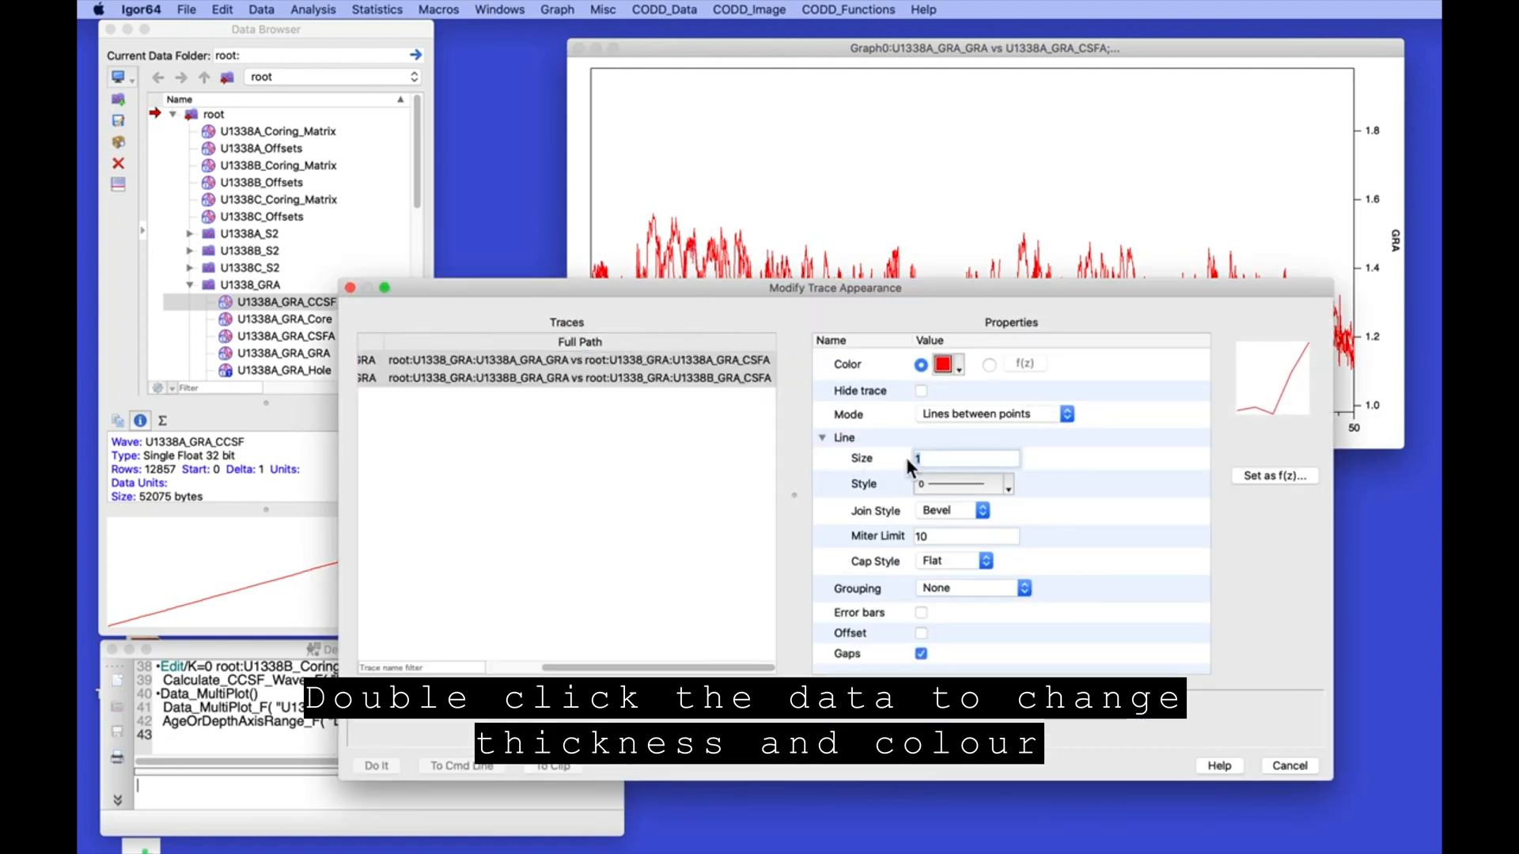
type("2")
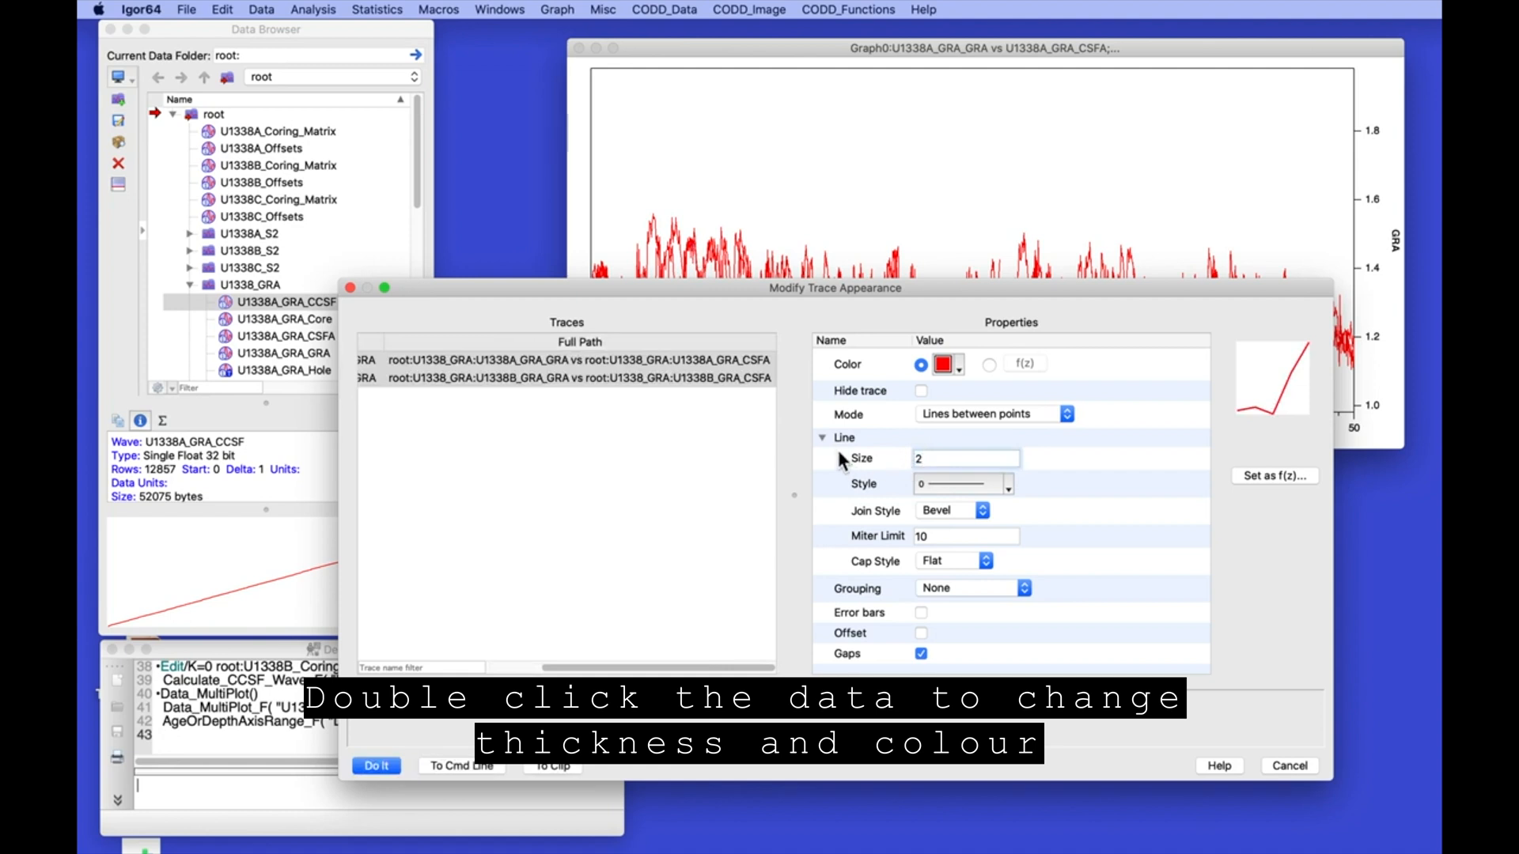
left_click(714, 378)
left_click(939, 366)
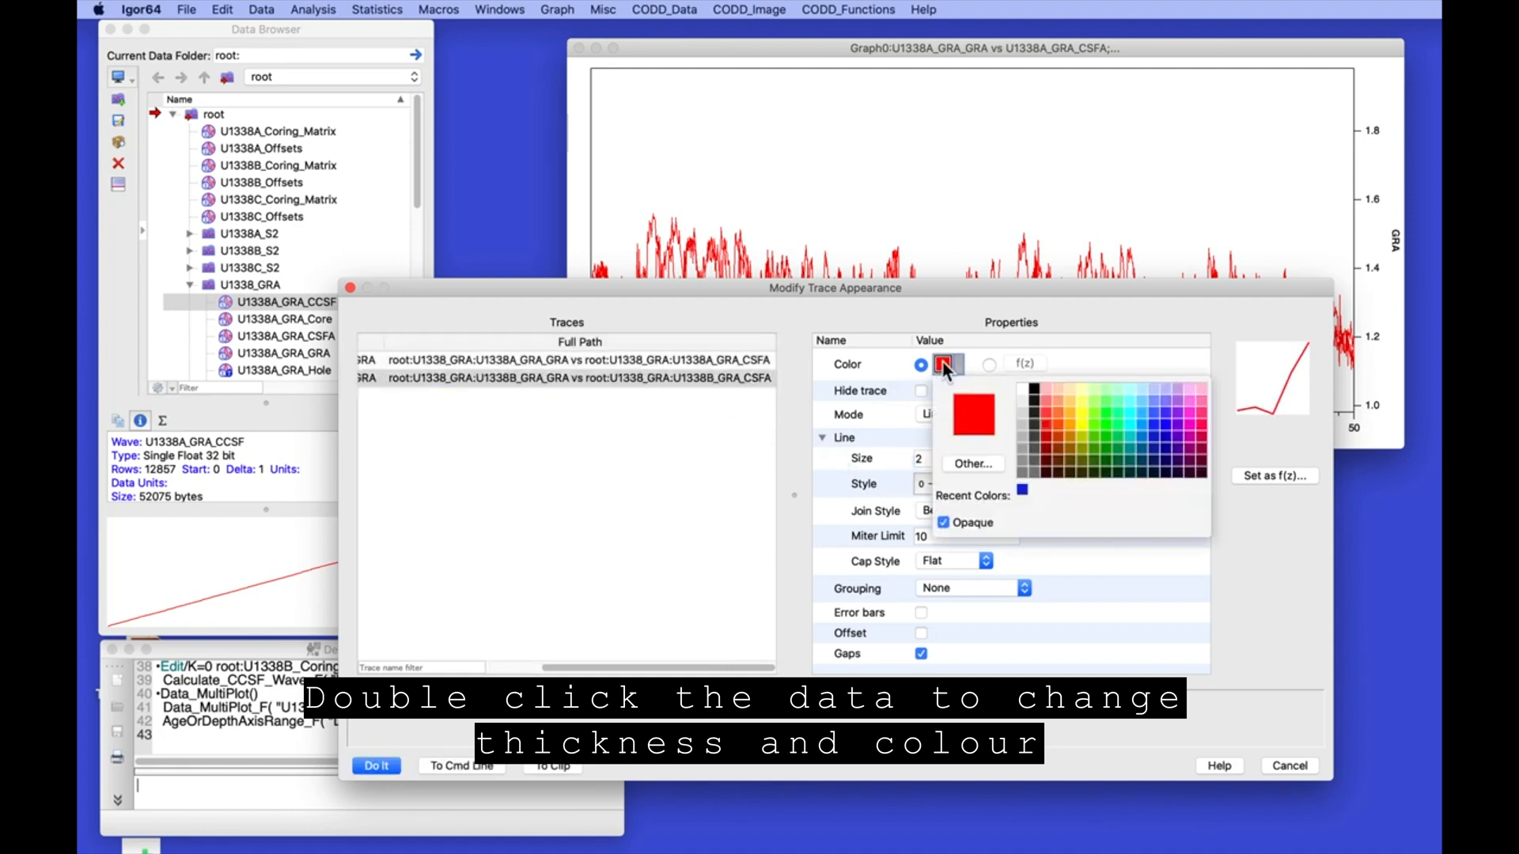
left_click(1021, 489)
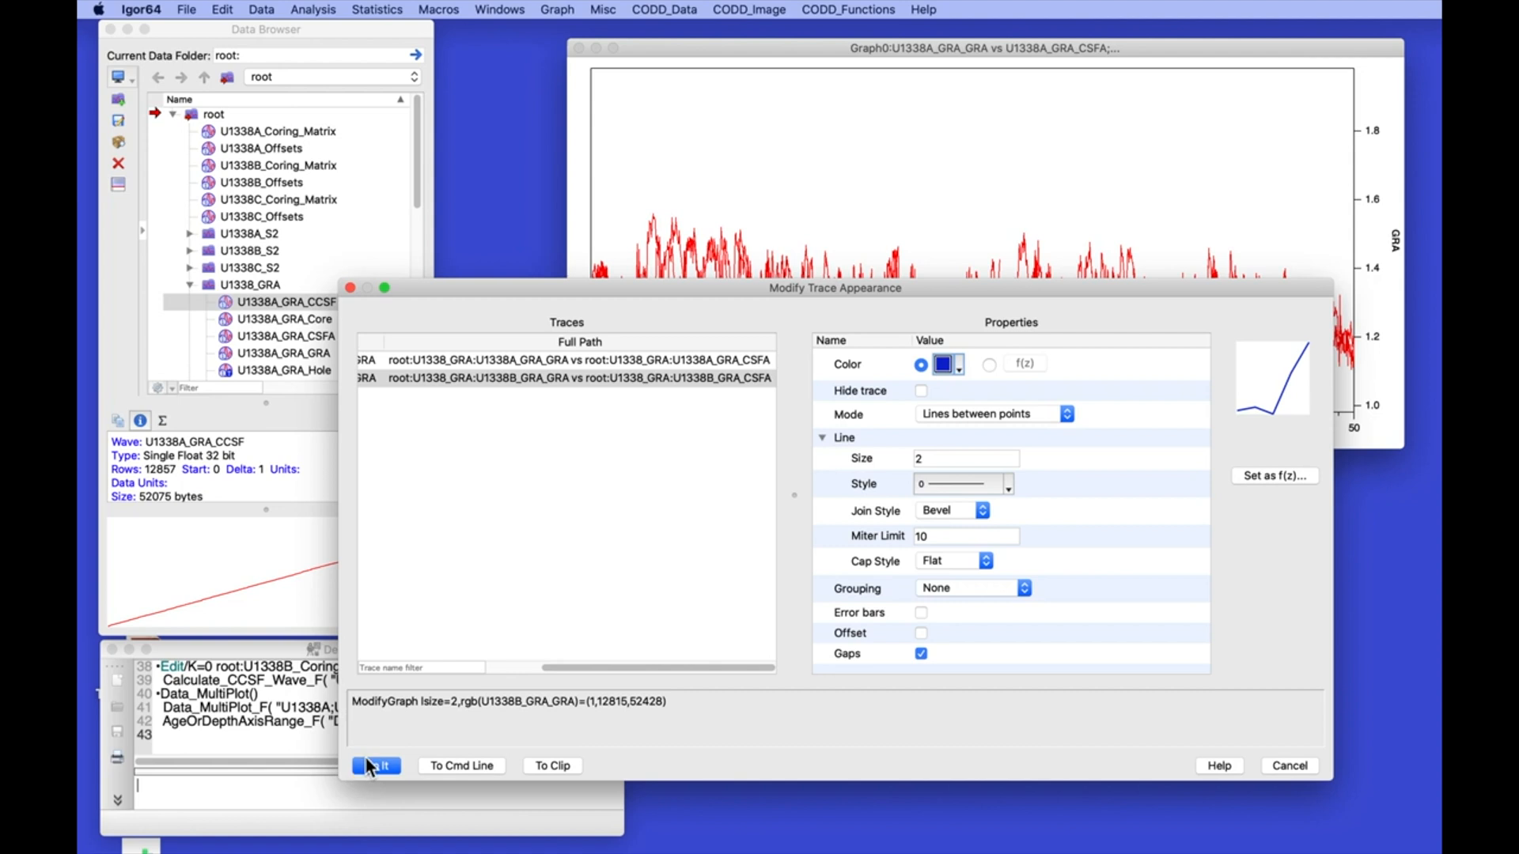
left_click(375, 766)
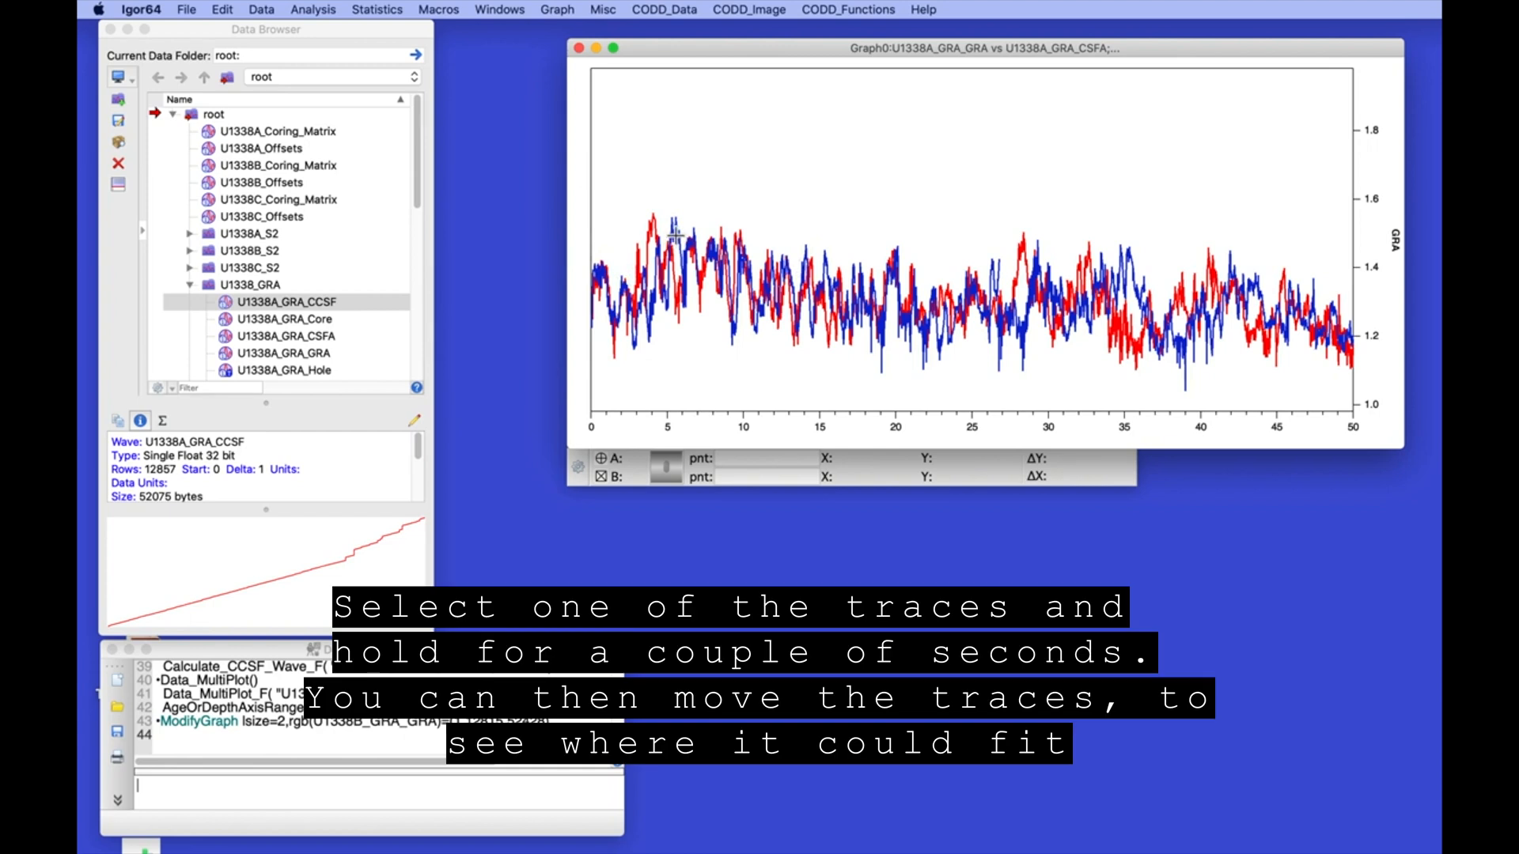
Try shifting the blue U1338B trace to shallower depths to match the U1338A peaks, and clear its offset
left_click_drag(674, 234, 654, 234)
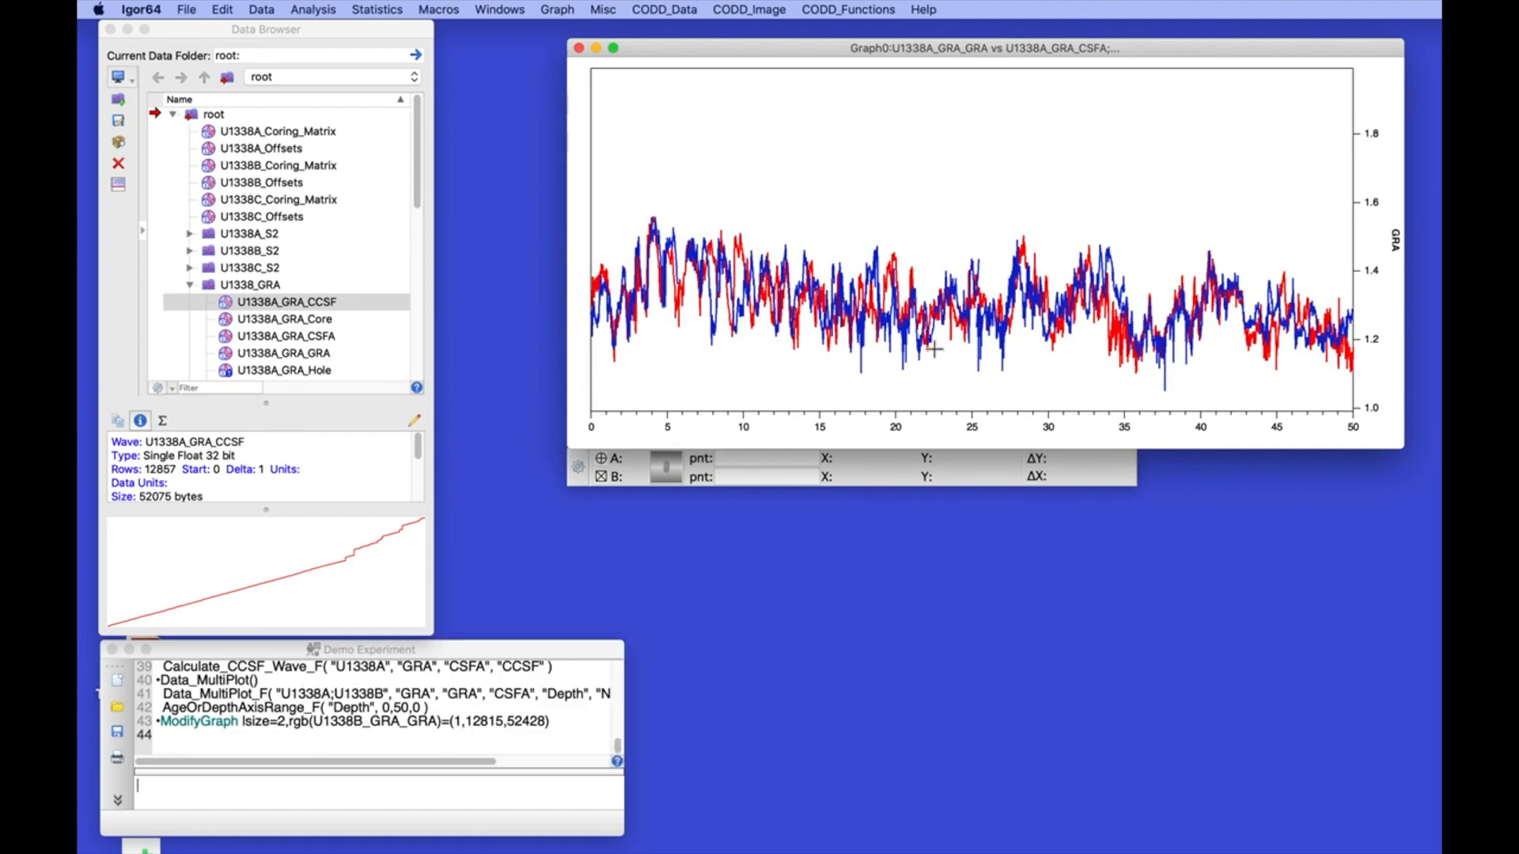
double_click(875, 258)
left_click(925, 633)
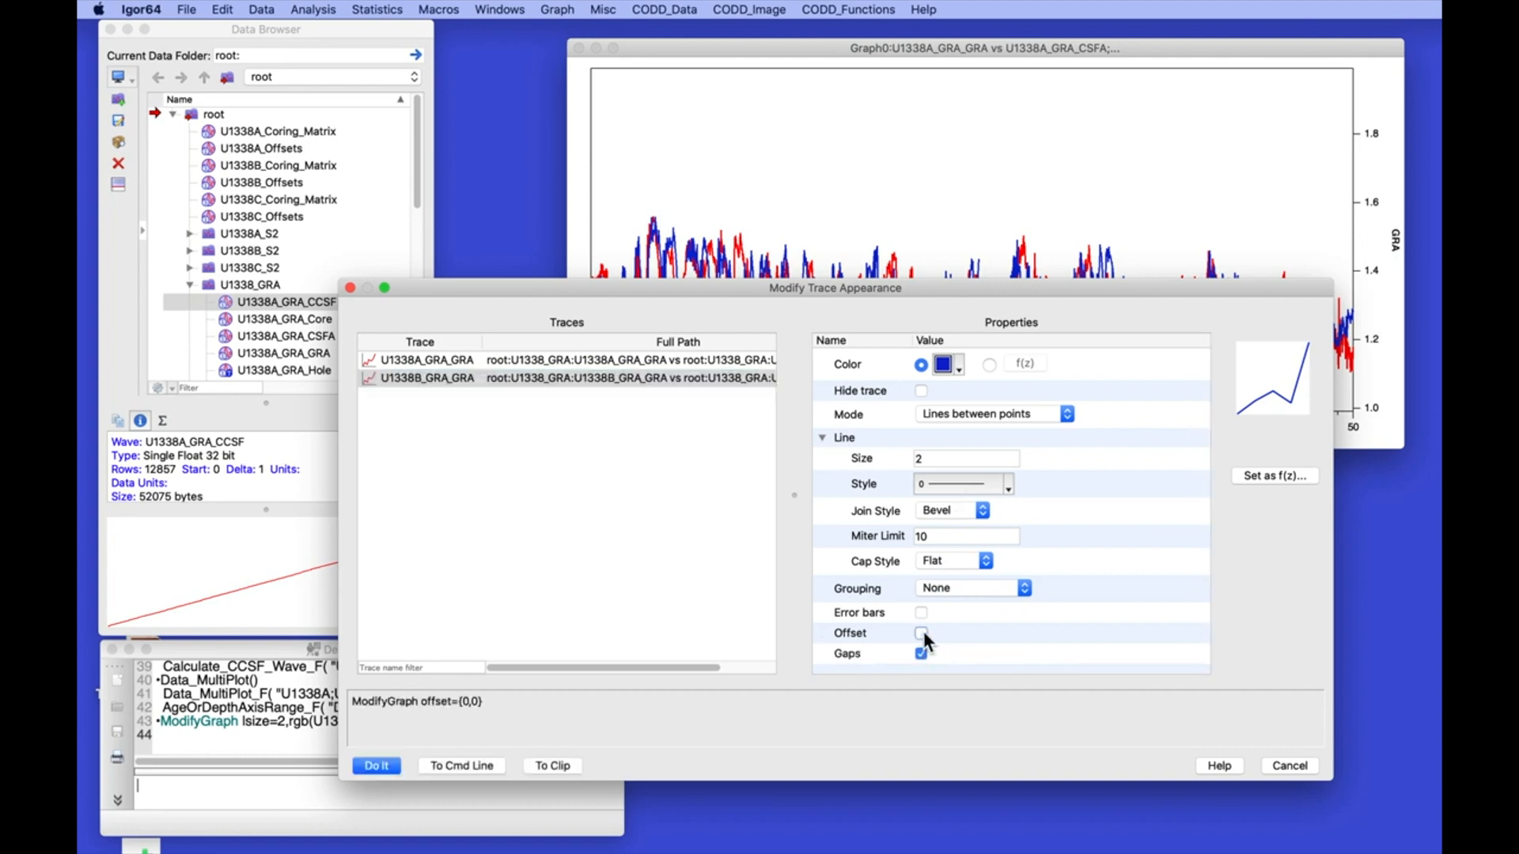
left_click(371, 765)
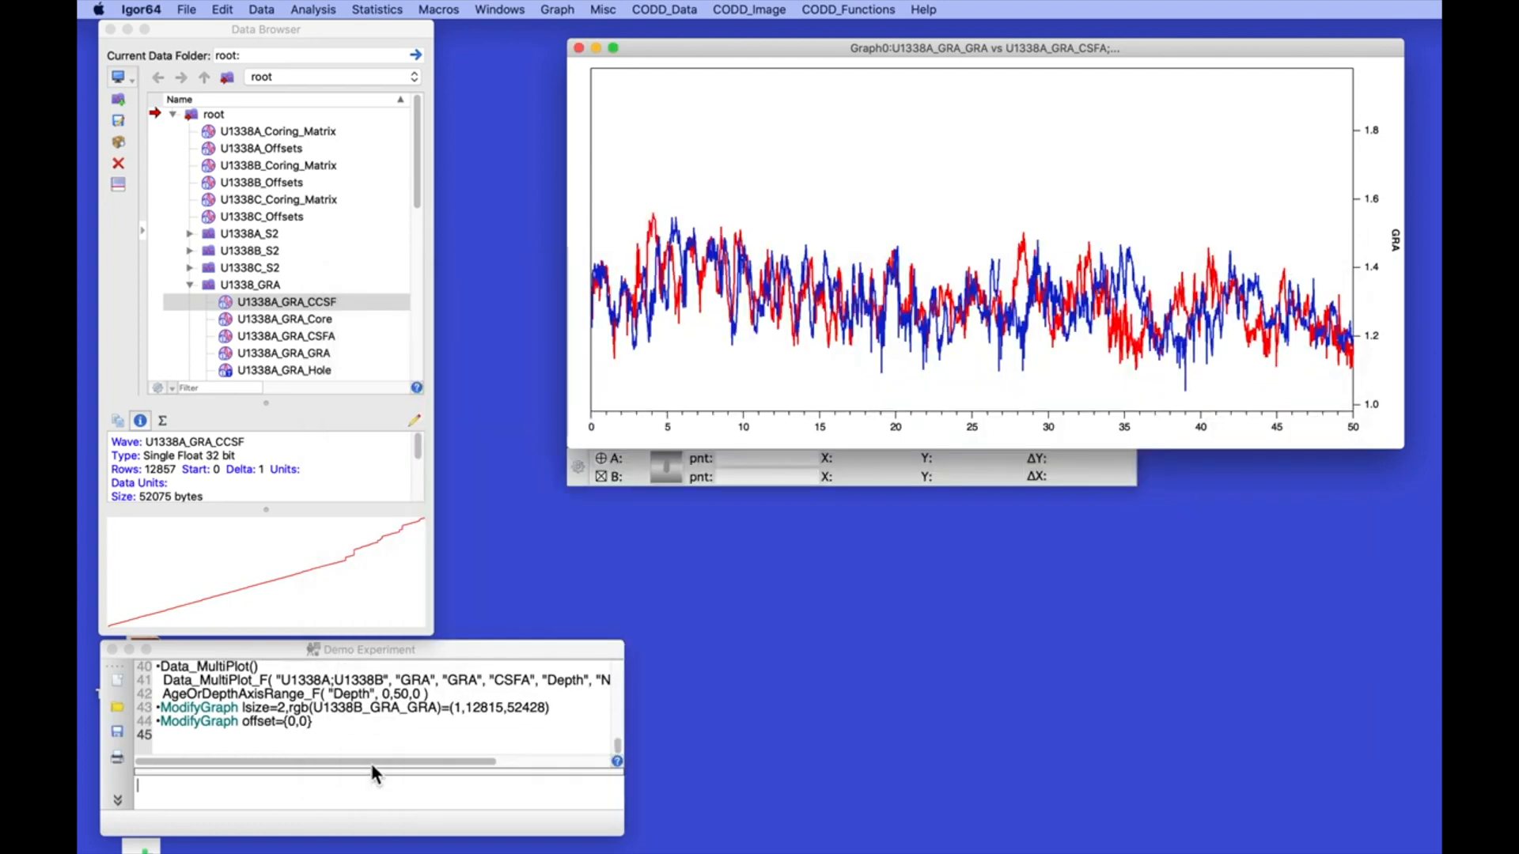
Plot the GRA data for U1338A;U1338B in another new single-axis graph with Data_MultiPlot, using depth type CCSF
left_click(647, 9)
mouse_move(663, 30)
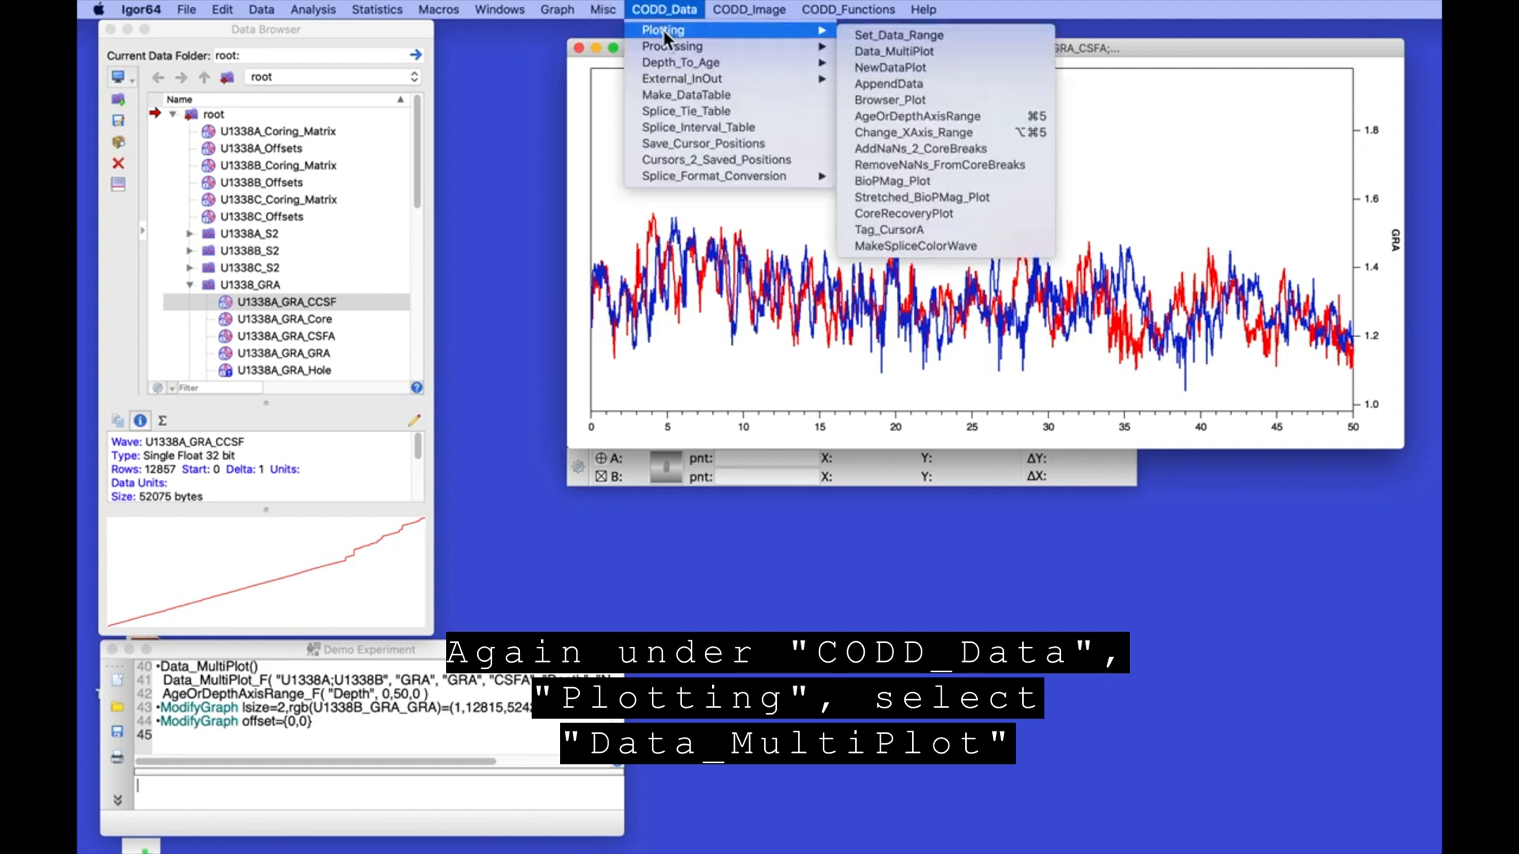
left_click(954, 52)
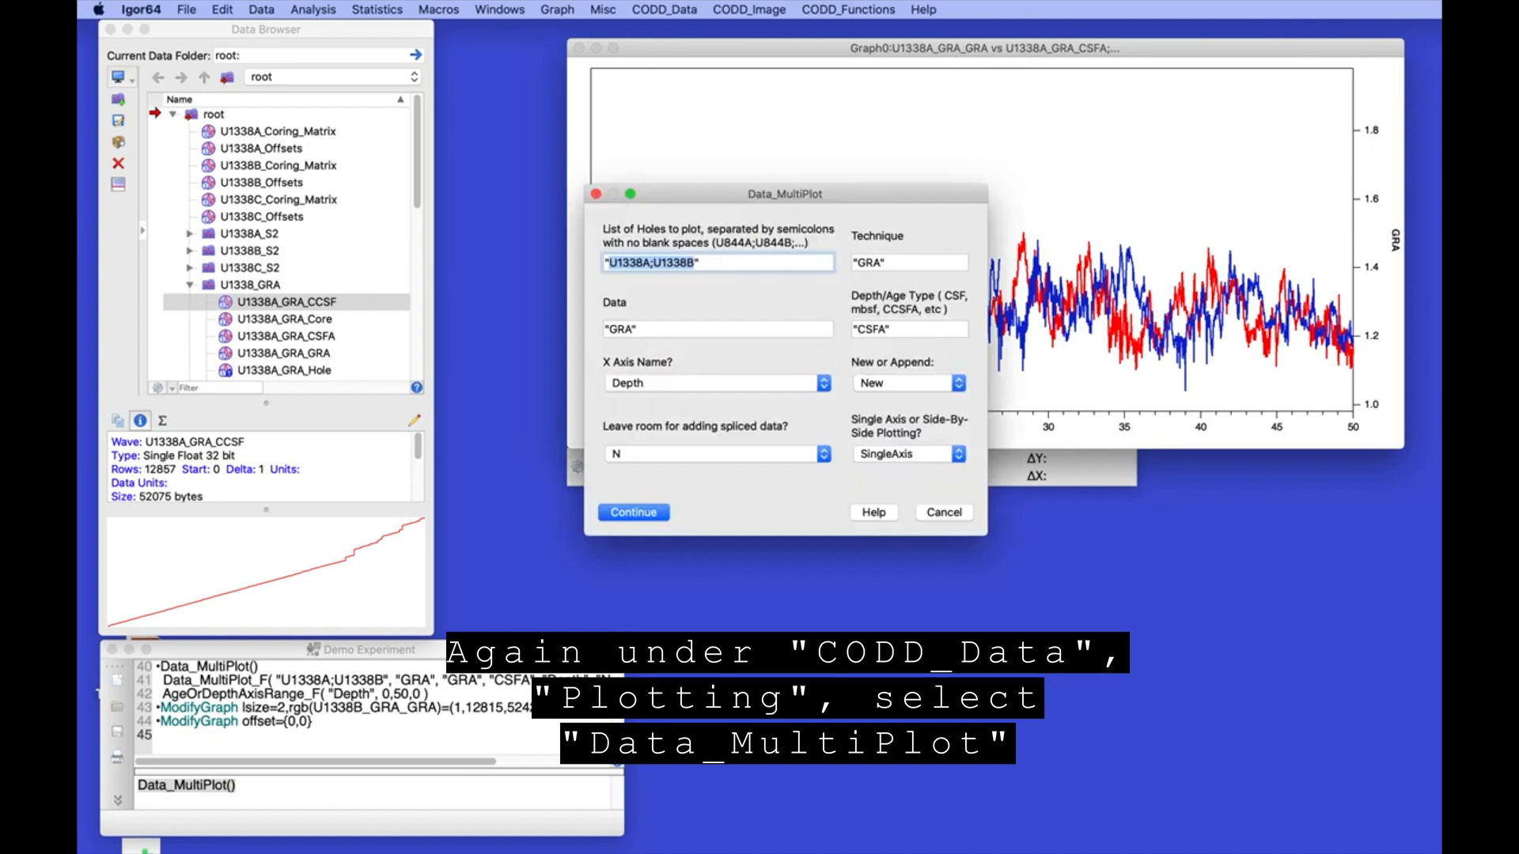
double_click(876, 331)
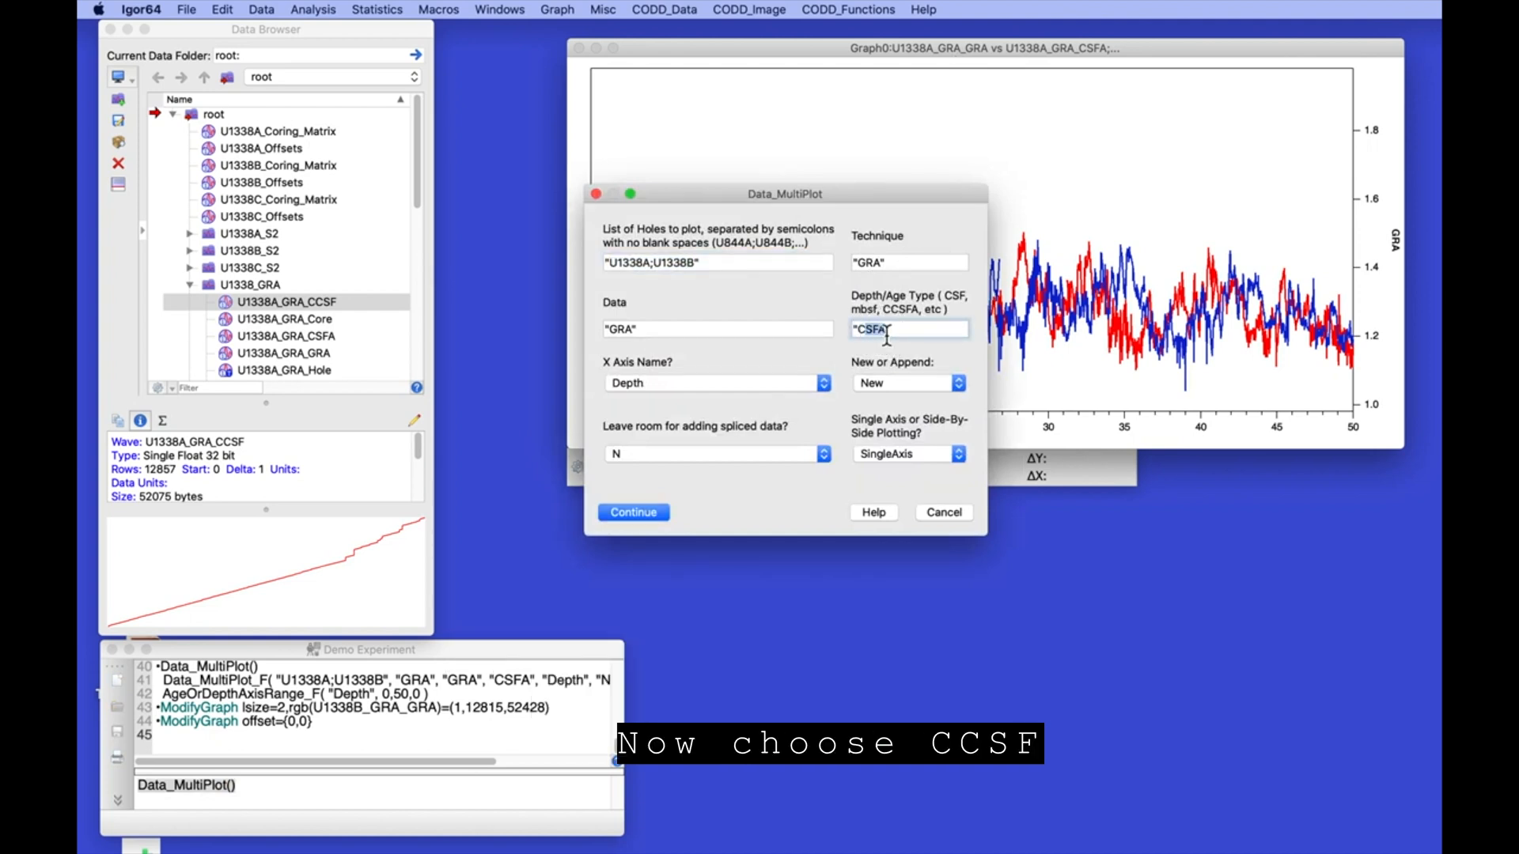
type("CCSF")
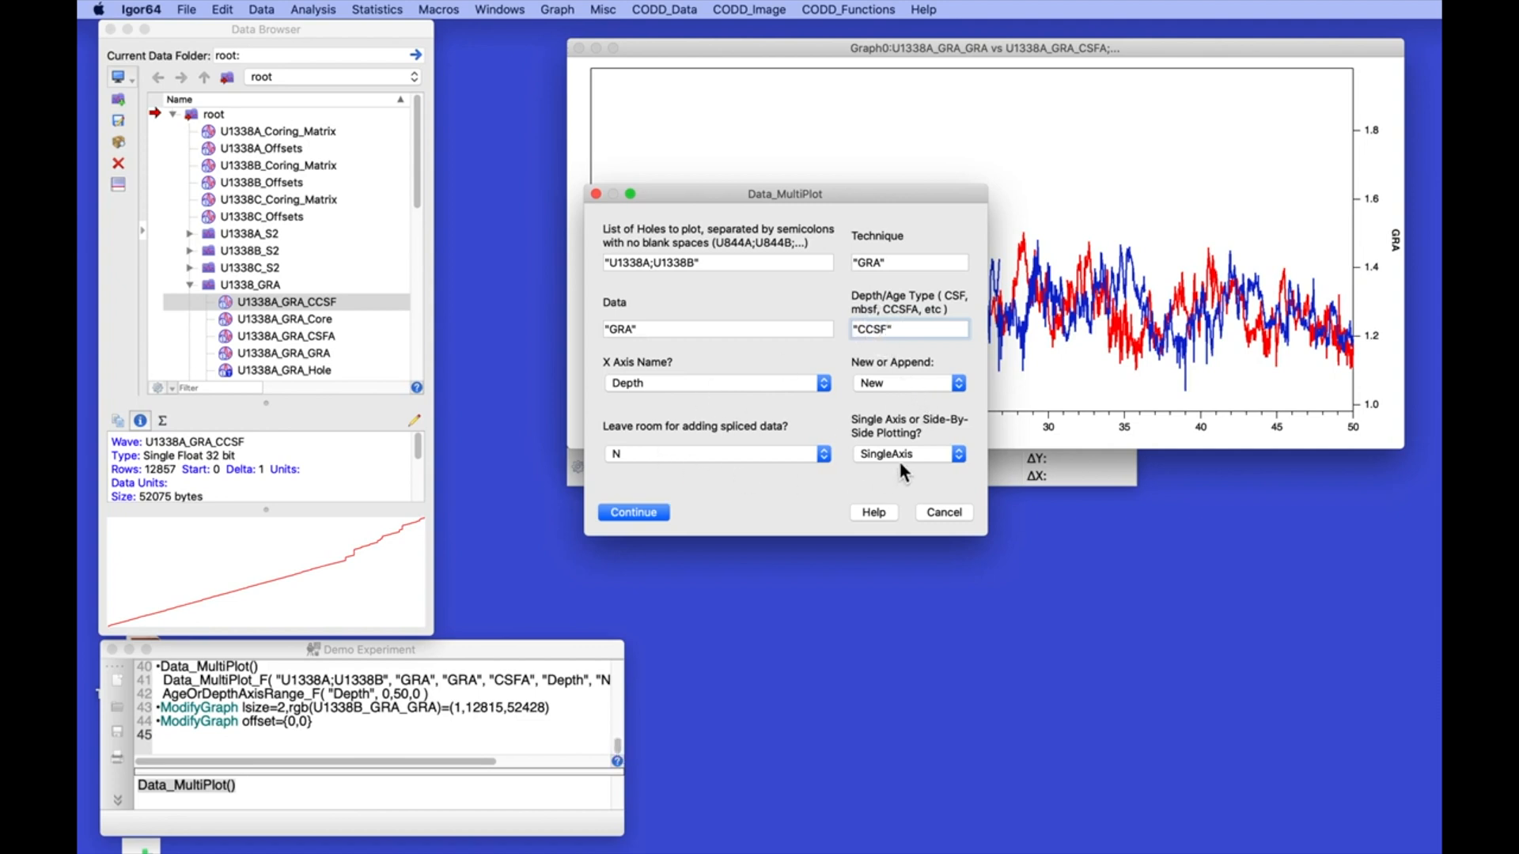
left_click(637, 512)
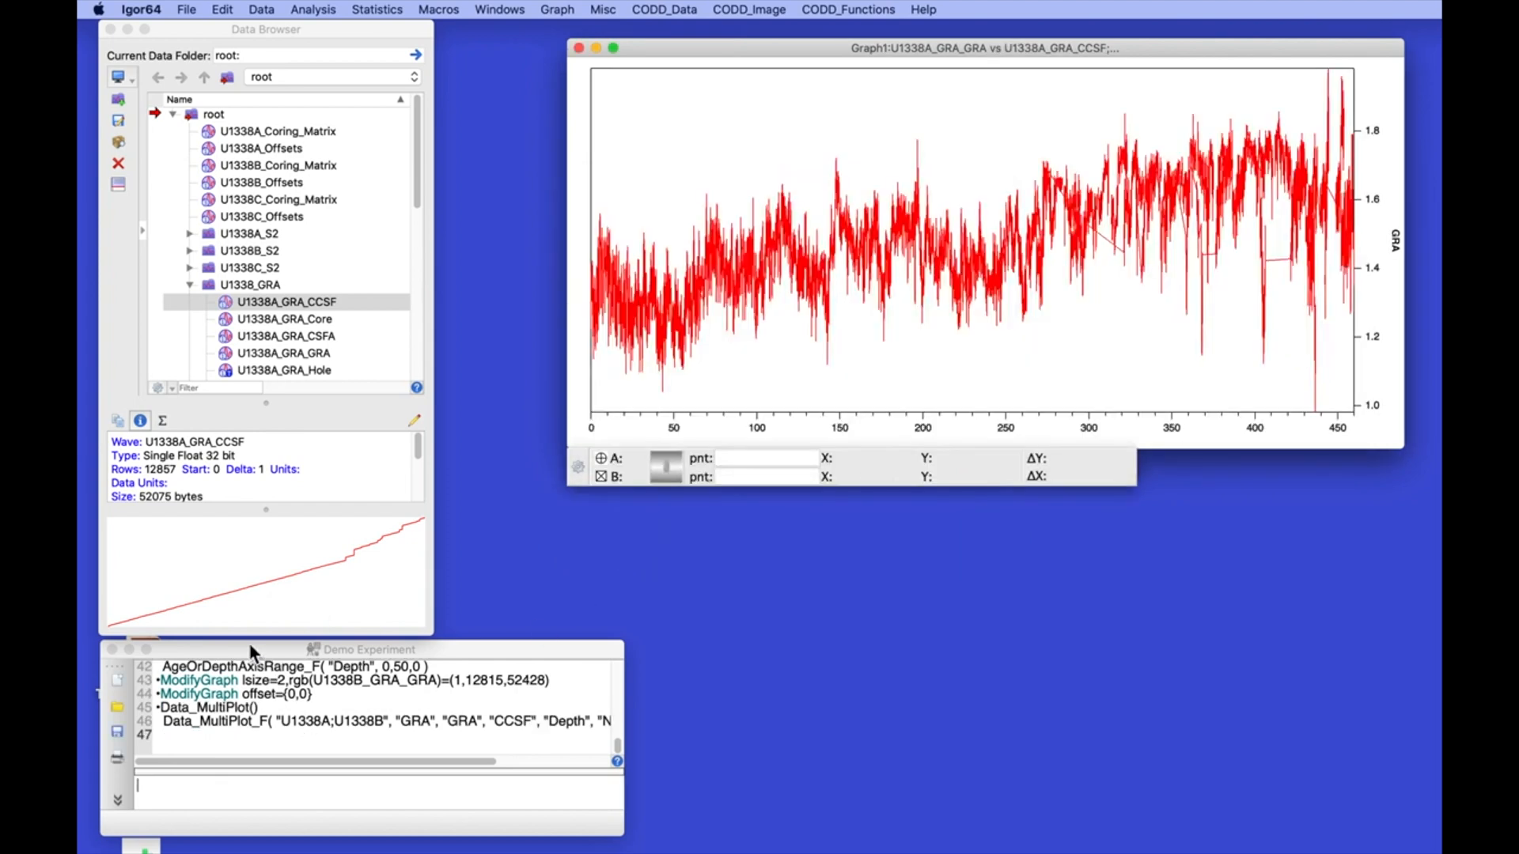
Rerun the ModifyGraph line size, U1338B color and offset commands from the history on the CCSF graph
left_click_drag(163, 680, 371, 695)
key("Return")
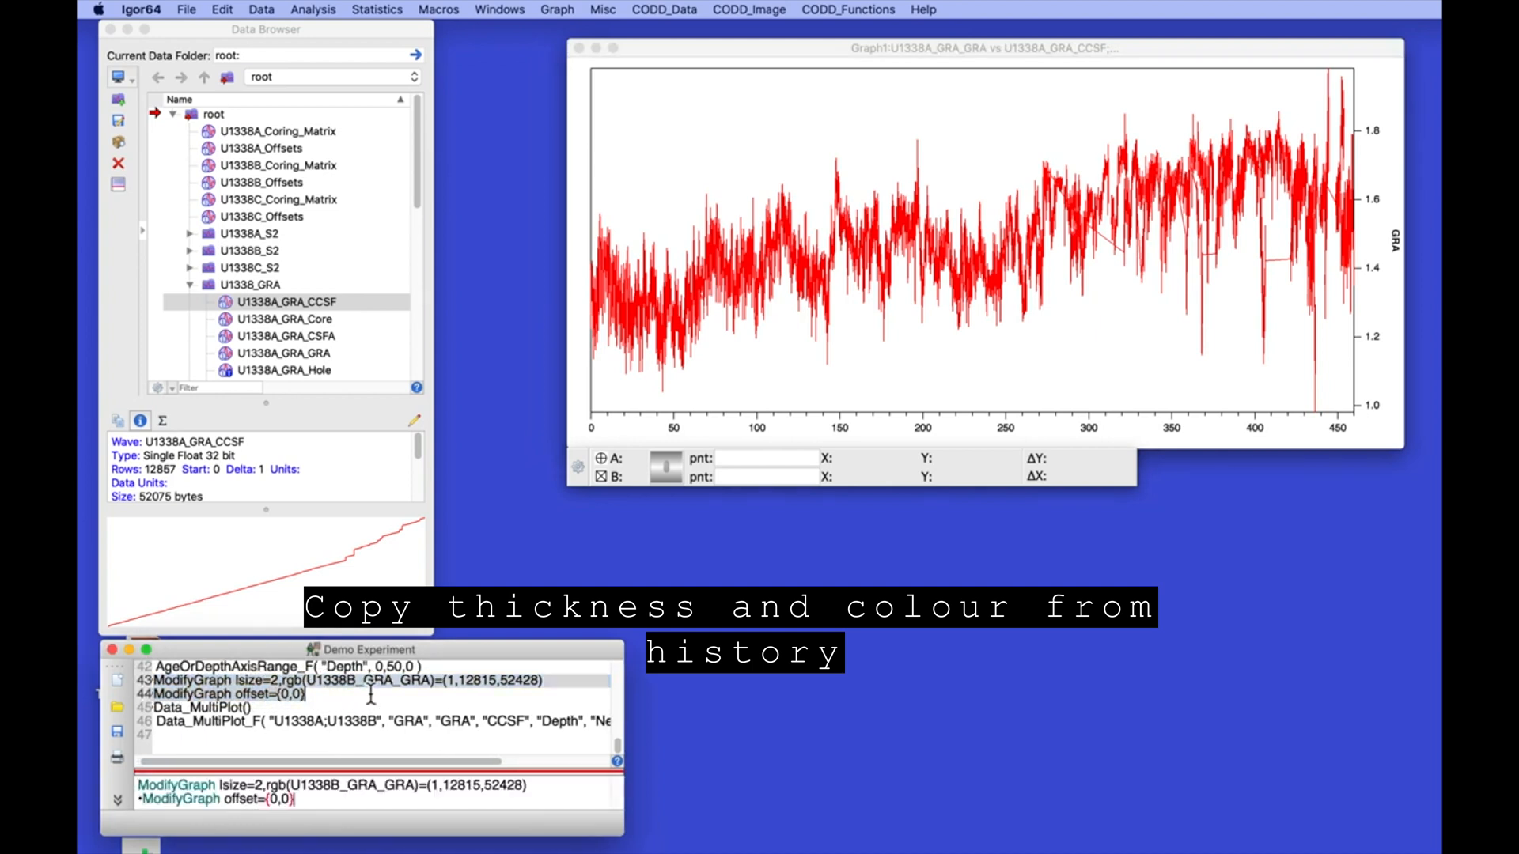
key("Return")
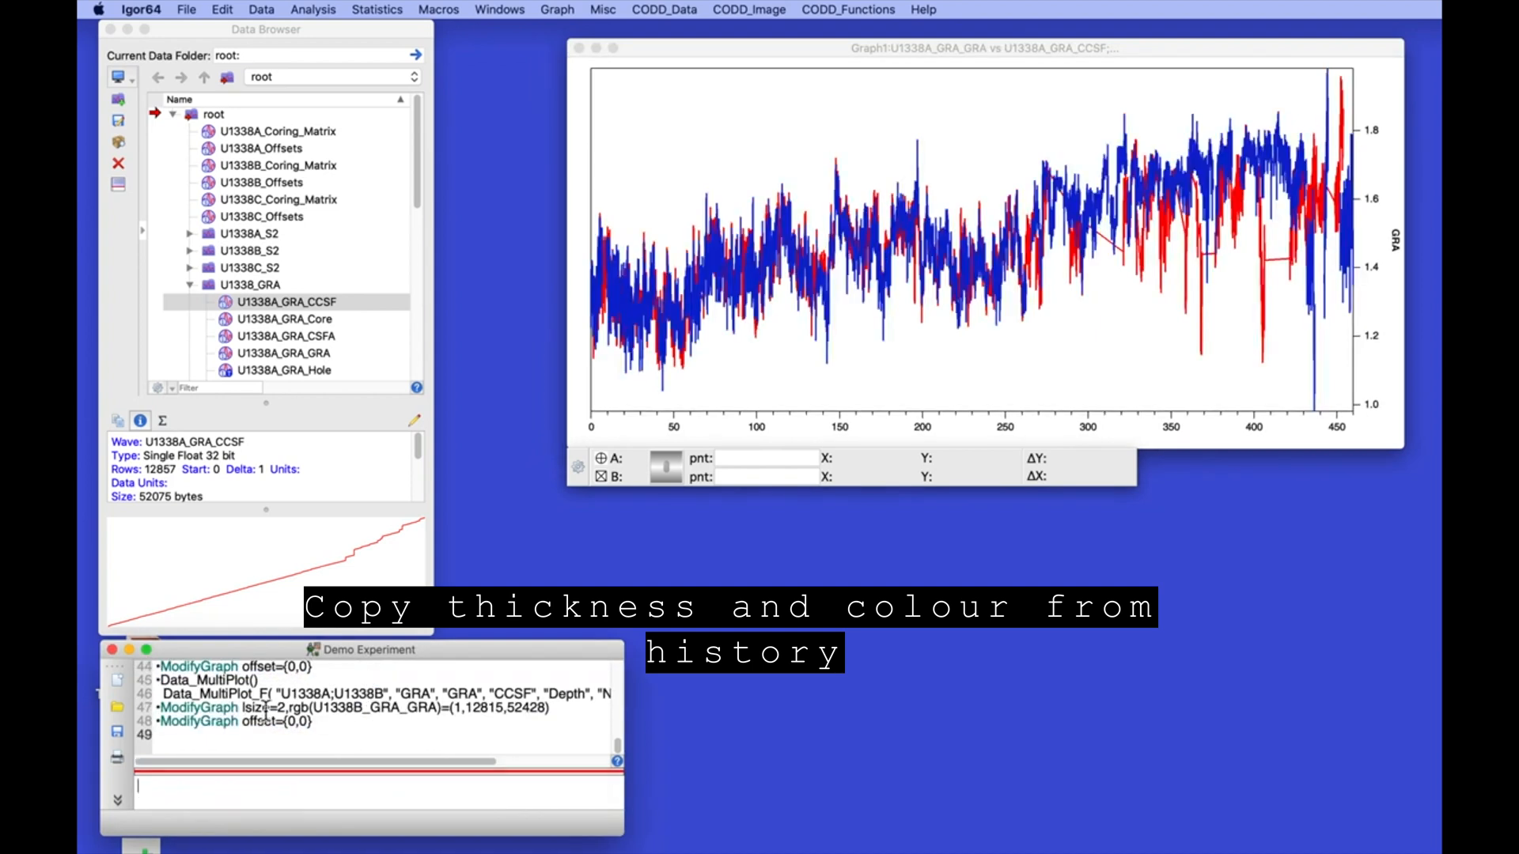
Limit the CCSF graph's Depth axis to 0–50 and move the graph window below the CSFA graph for comparison
scroll(186, 696, "up", 1)
scroll(185, 714, "up", 2)
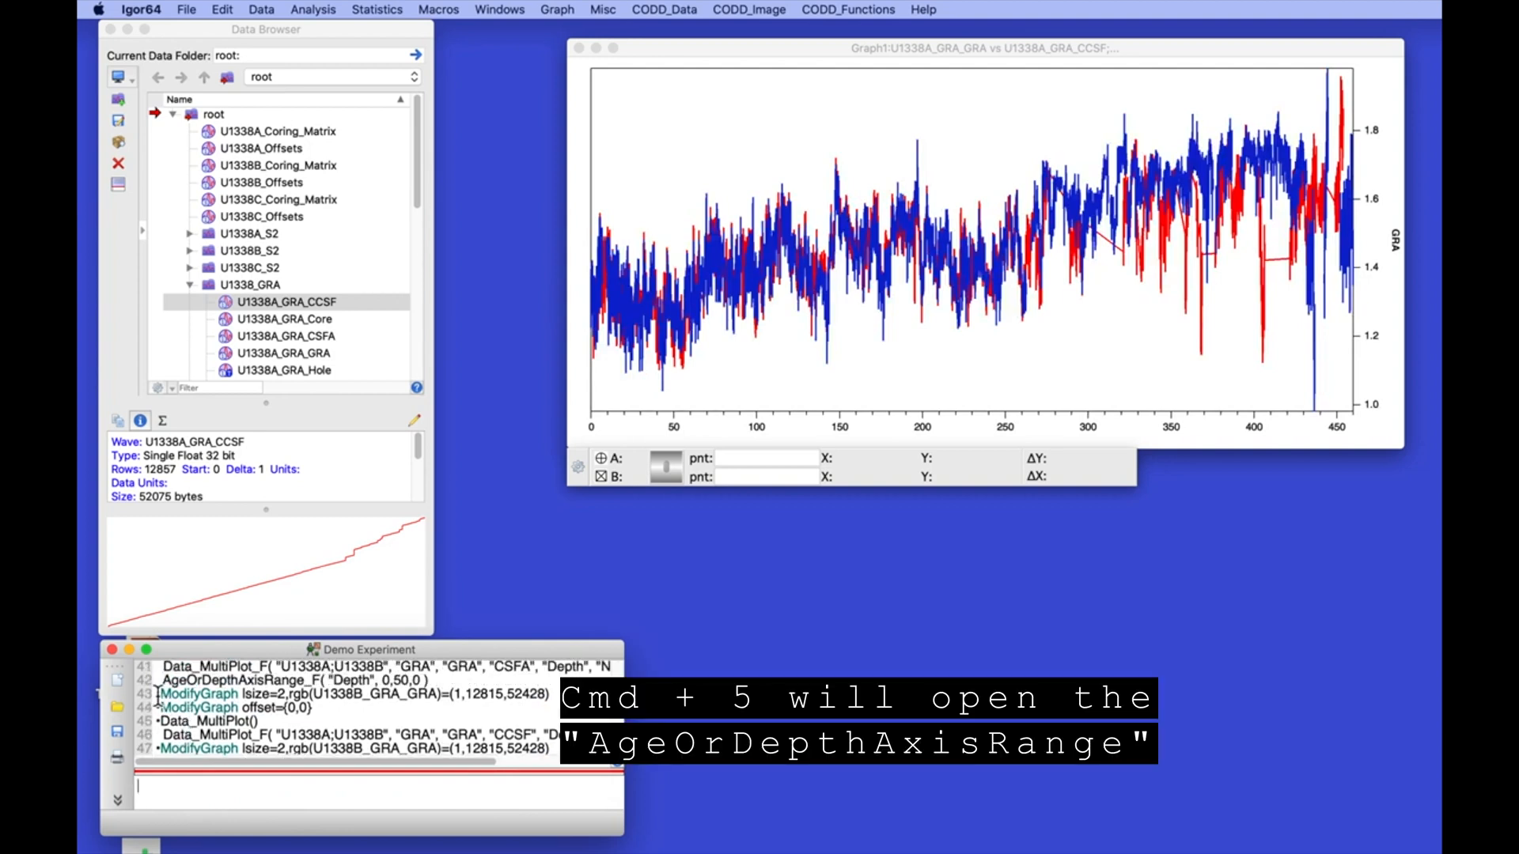
key("super+5")
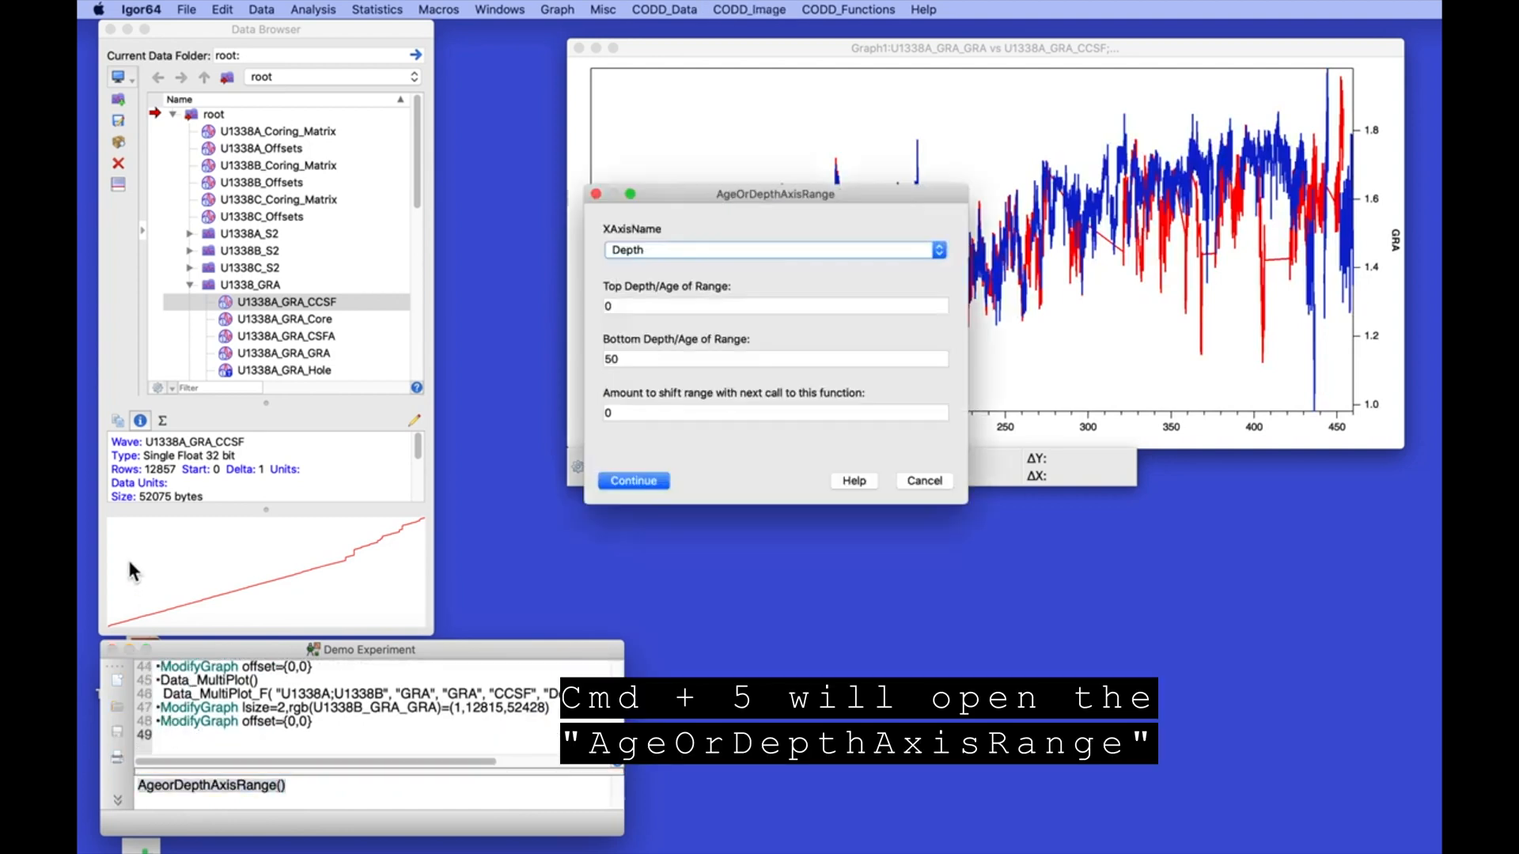
left_click(645, 481)
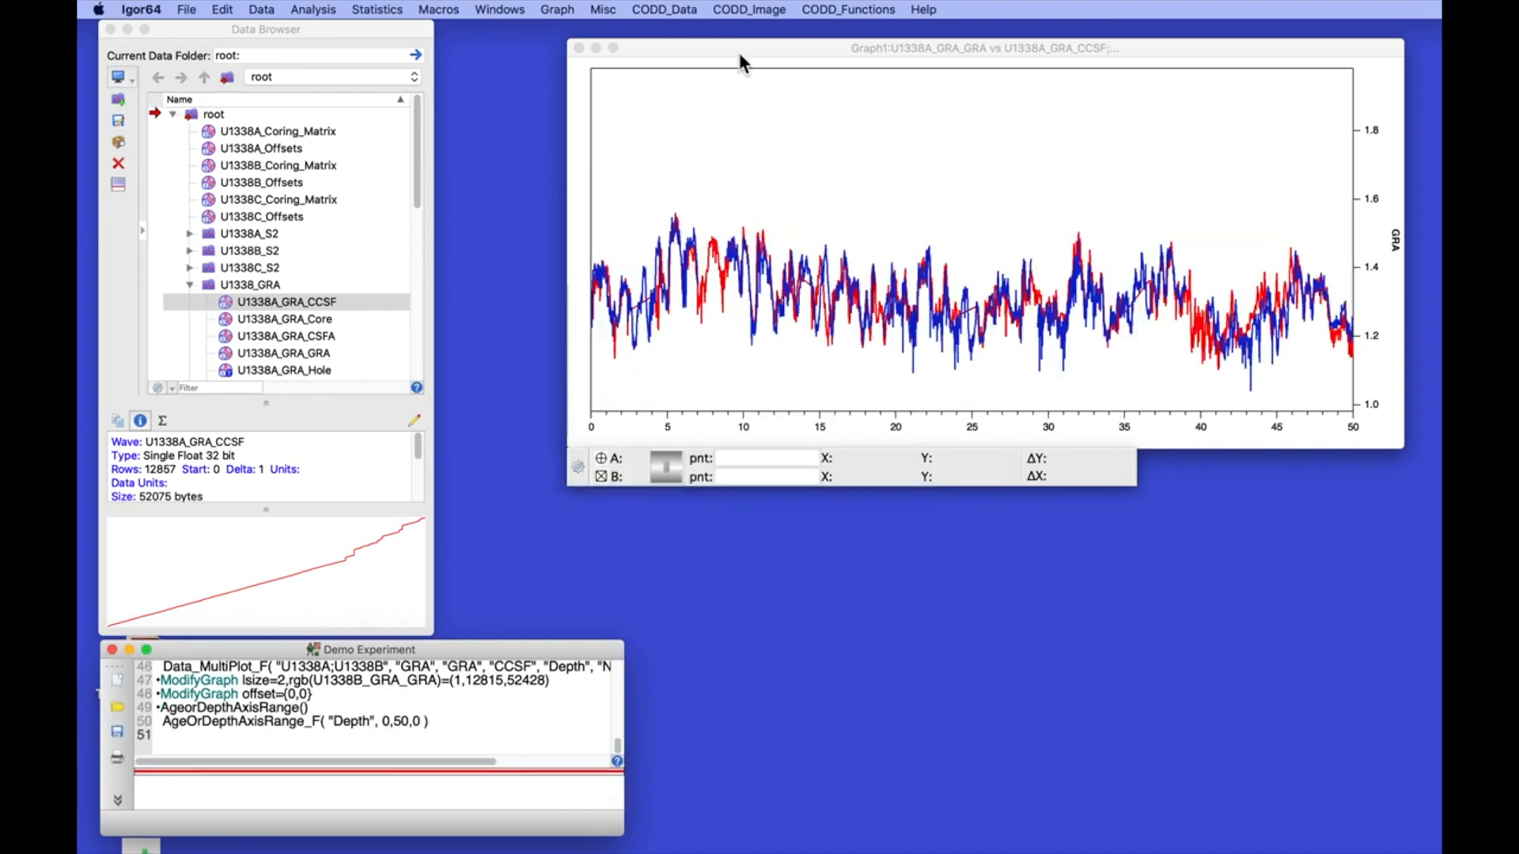
left_click_drag(750, 59, 729, 389)
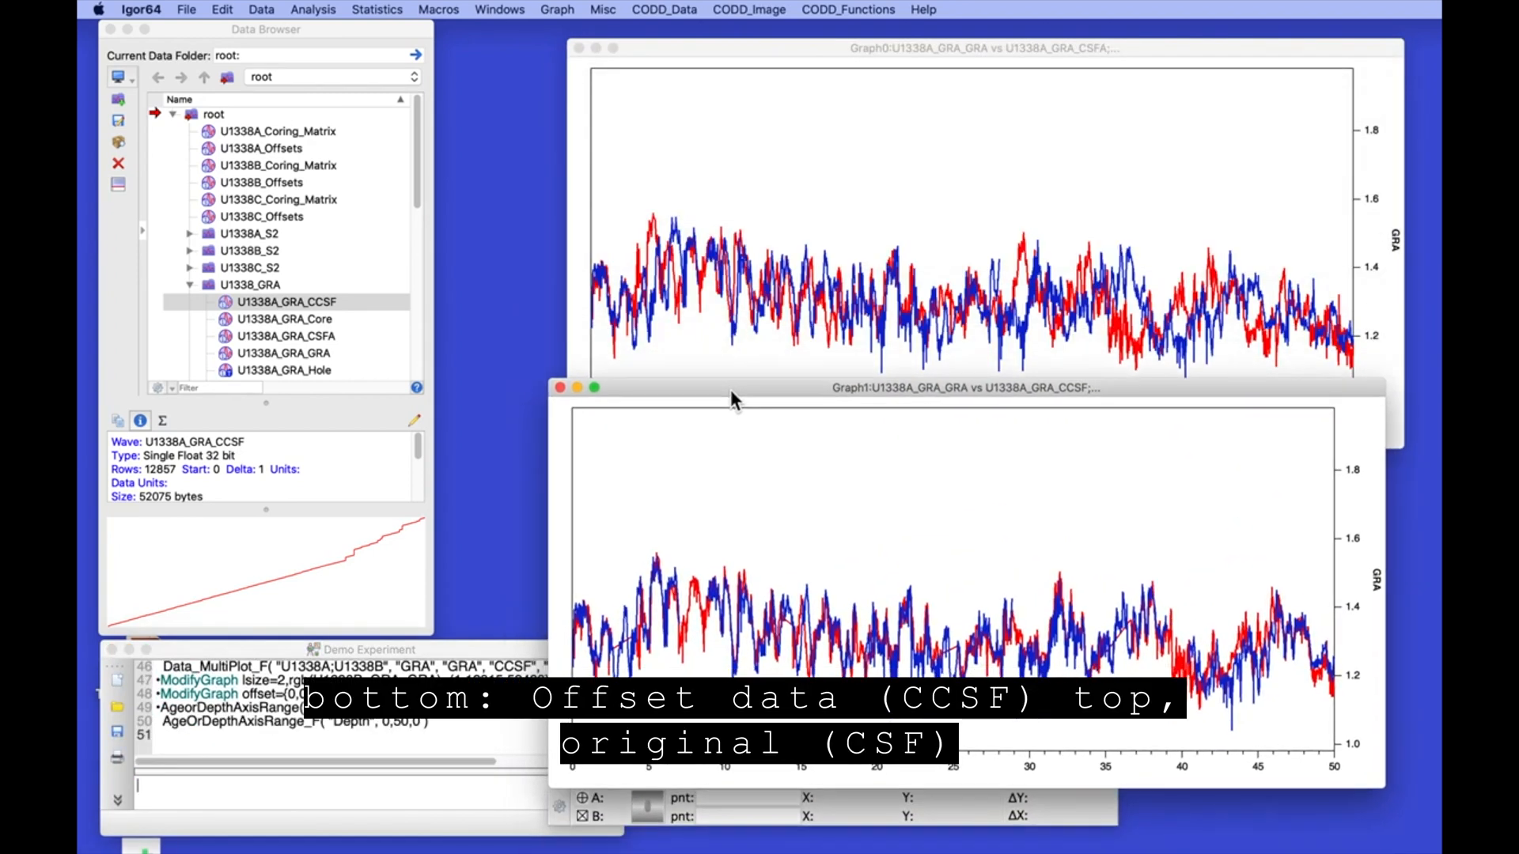